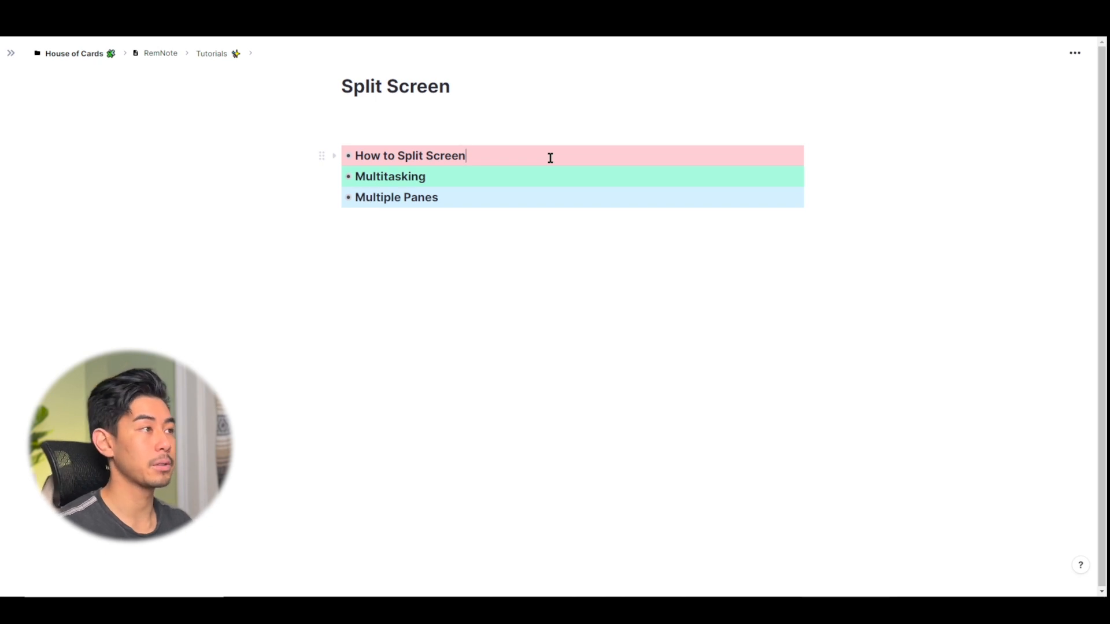
Step: Expand the "How to Split Screen" heading and open its "shift + click" bullet in a second pane
left_click(572, 156)
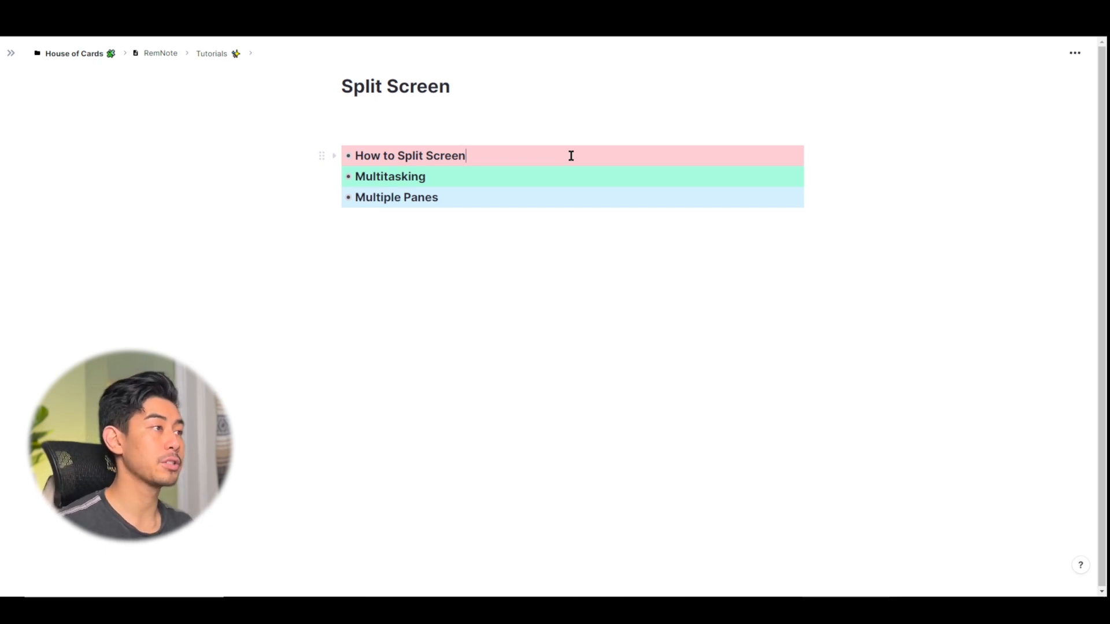
key("ctrl+Down")
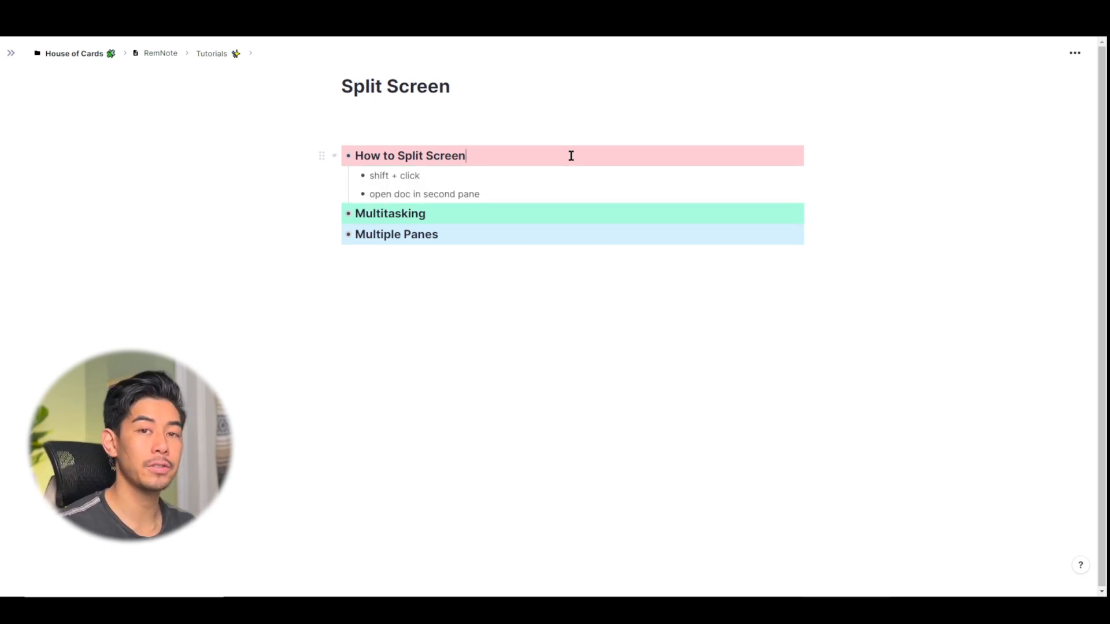
left_click(363, 176, "shift")
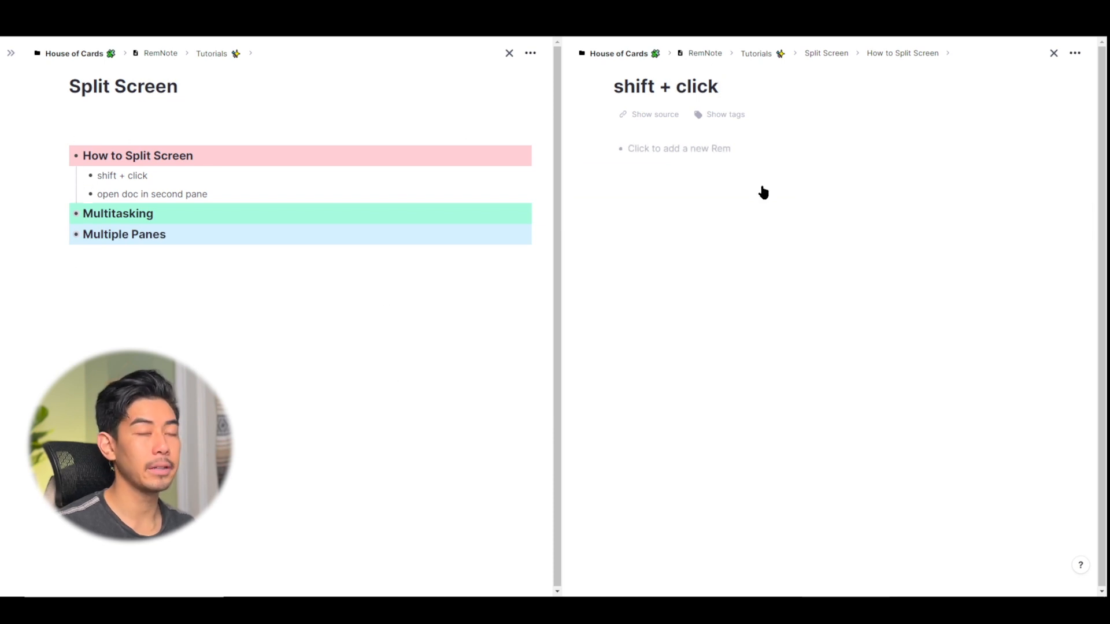
Step: Tag the "shift + click" bullet with the RemNote document from House of Cards and open that tag in the second pane
left_click(345, 183)
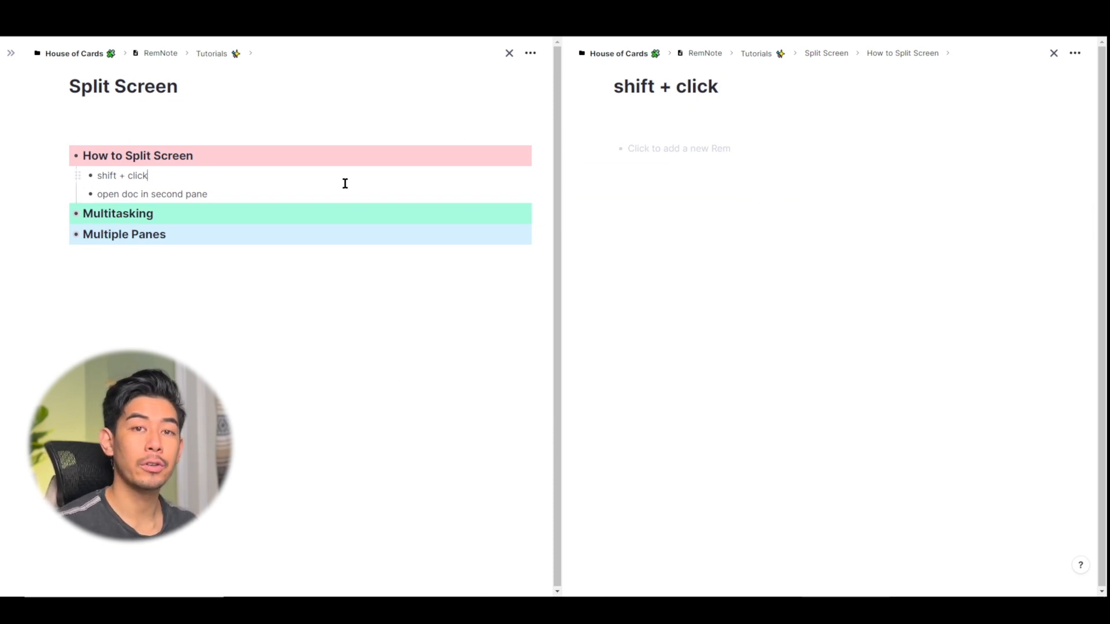
type("##rem")
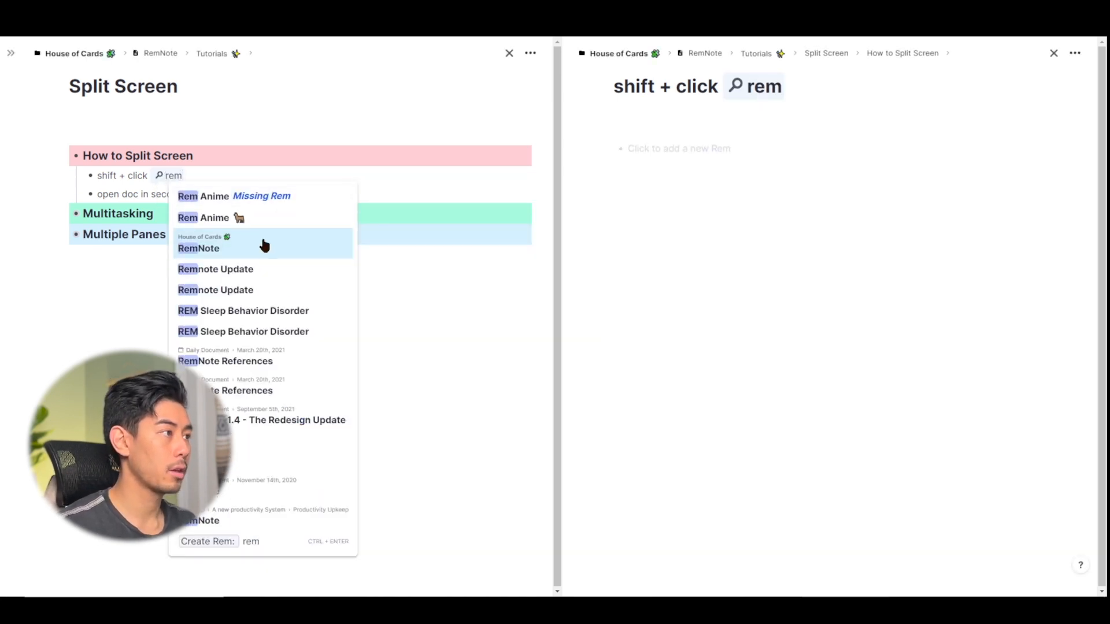
left_click(262, 243)
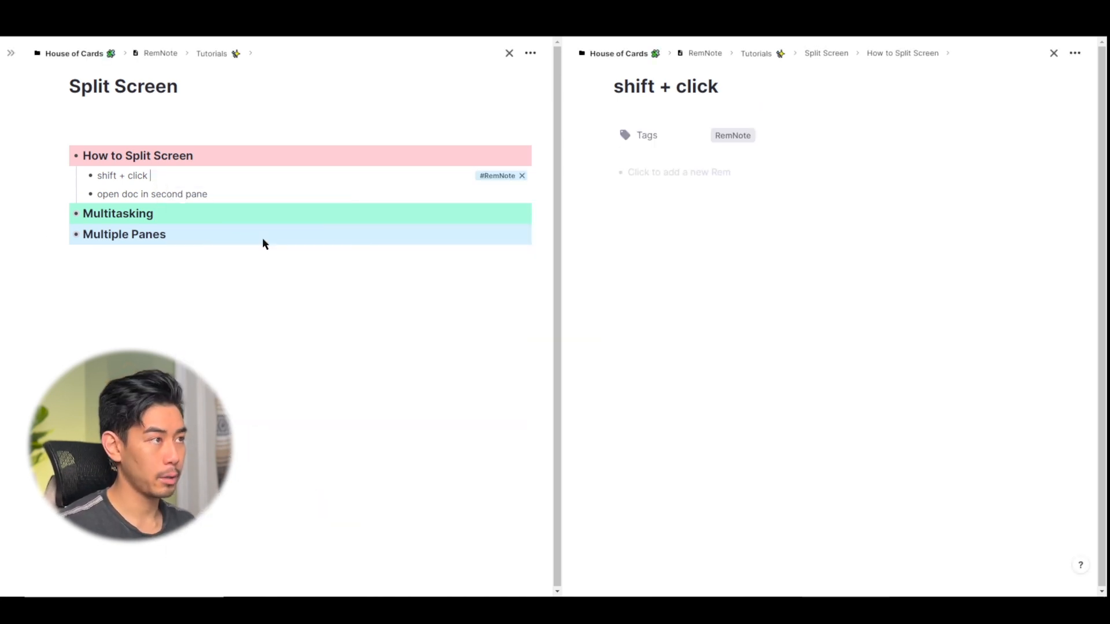
left_click(504, 178, "shift")
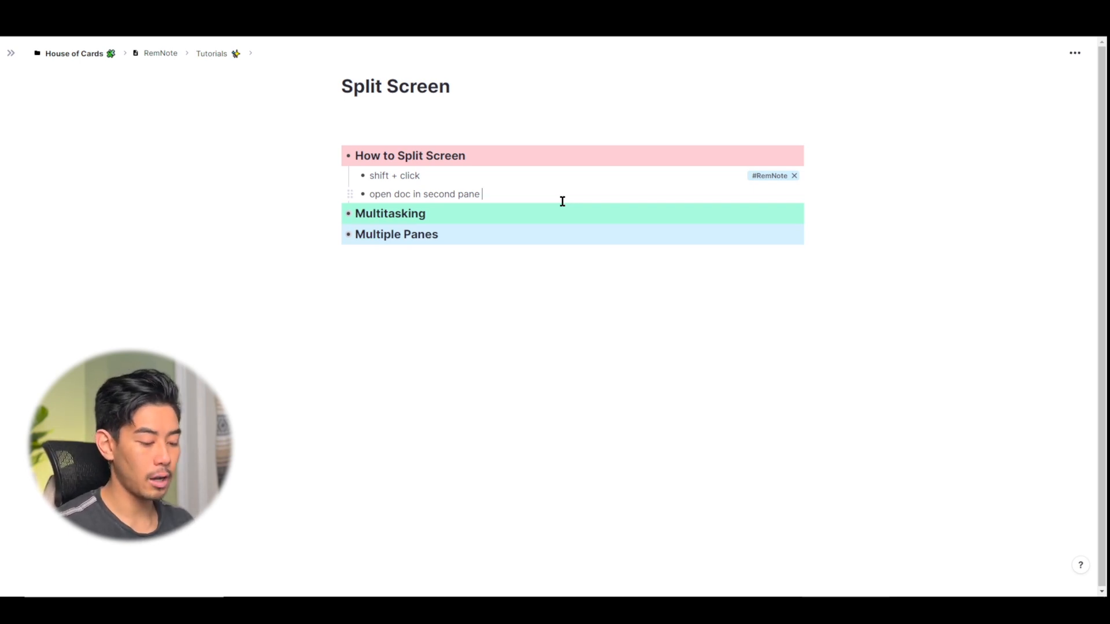
Step: Add a "ctrl + p" bullet below "open doc in second pane" and open the RemNote document in a new pane through the Rem search
key("Return")
type("ctrl + p")
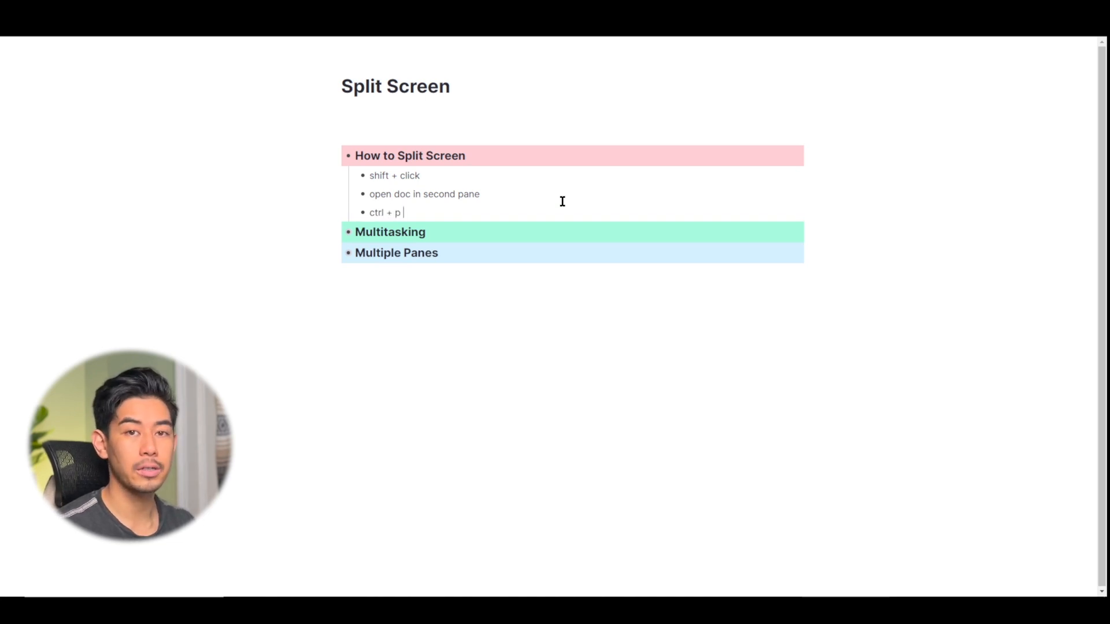
key("ctrl+p")
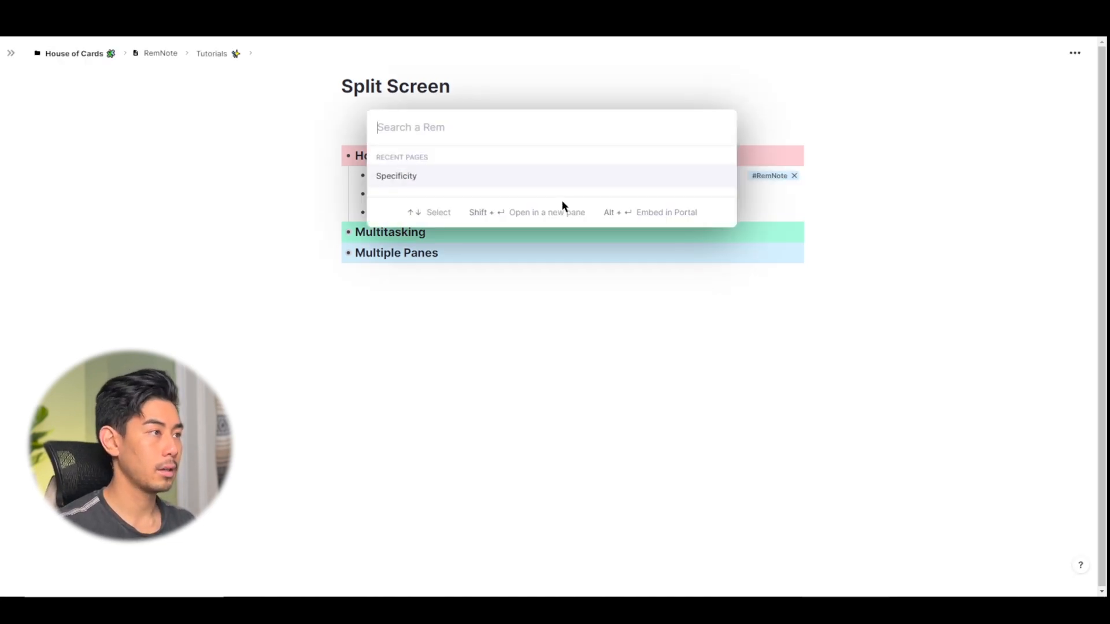
type("remnote")
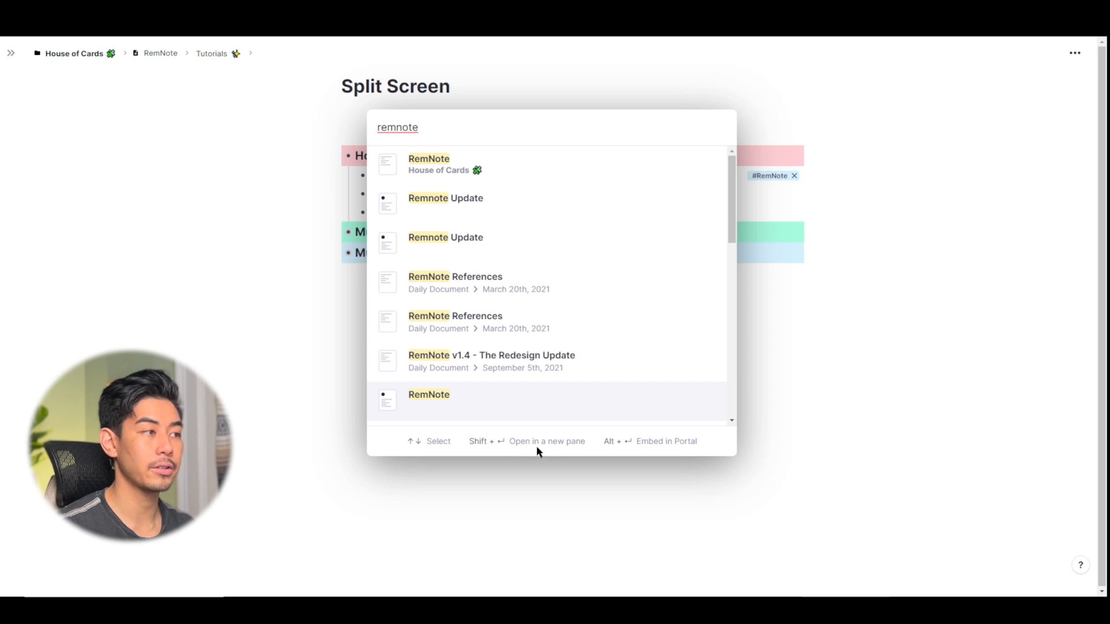
left_click(527, 171, "shift")
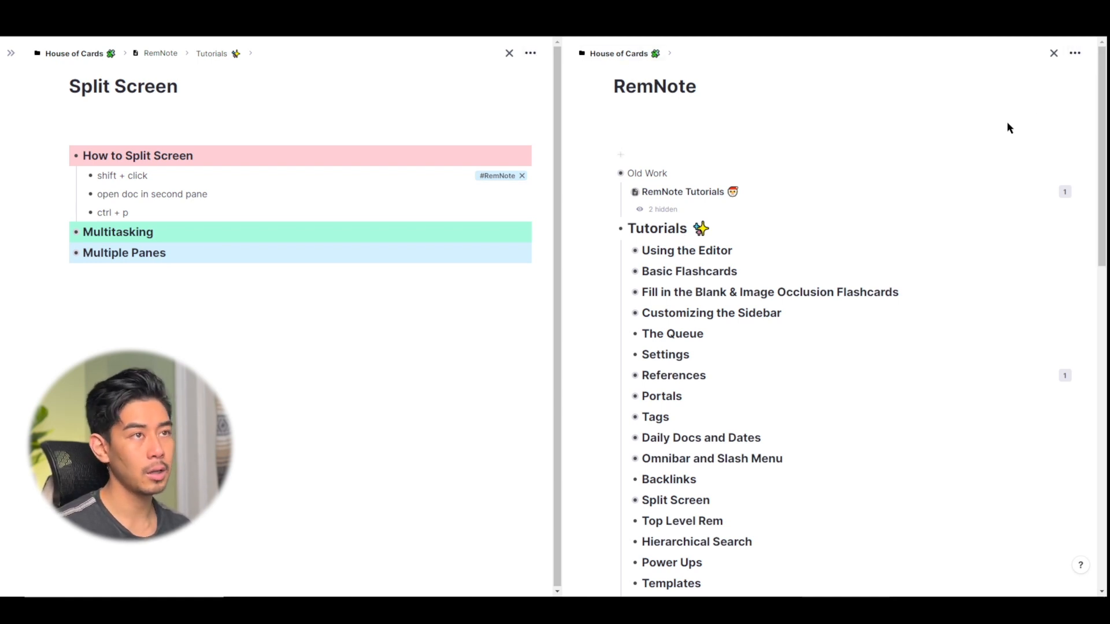
Step: Close the RemNote pane and open the Multitasking heading in a second pane beside Split Screen
left_click(1054, 54)
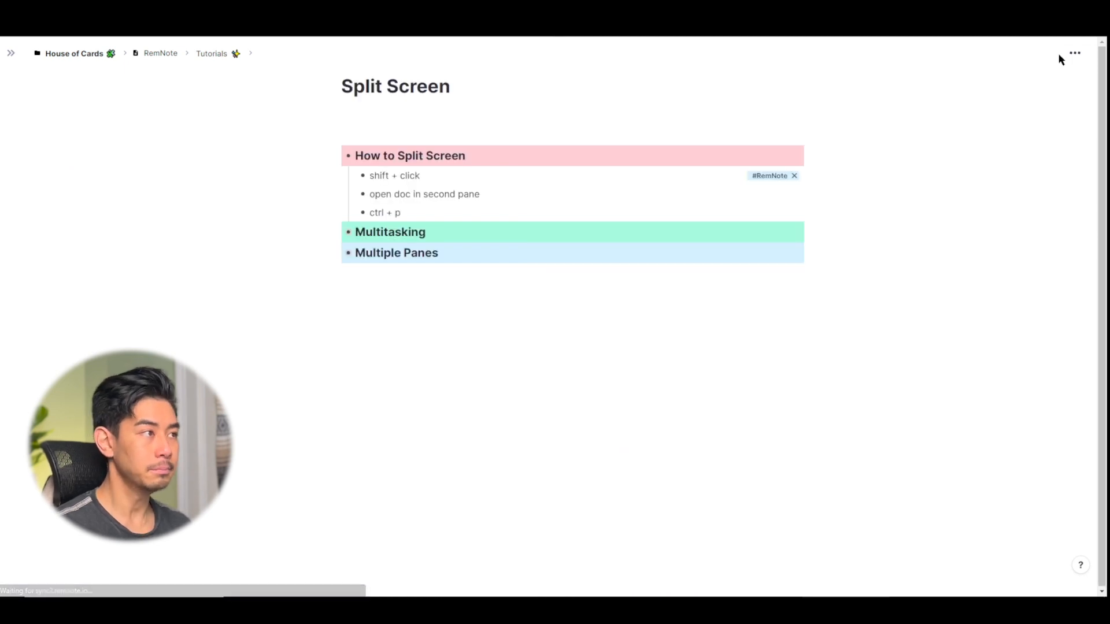
left_click(623, 239)
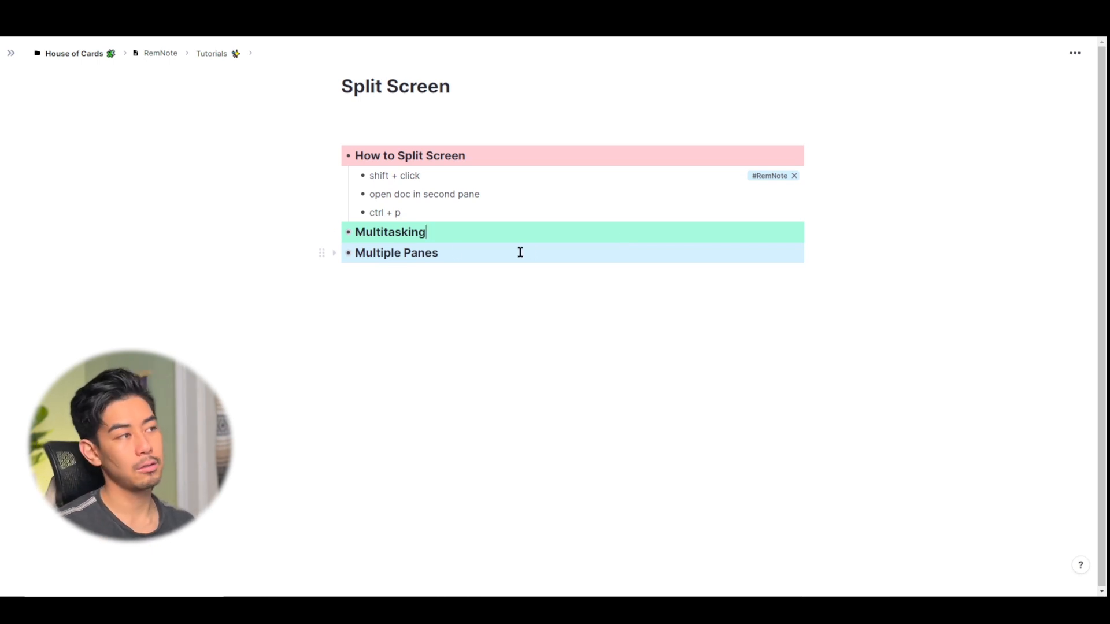
left_click(349, 233, "shift")
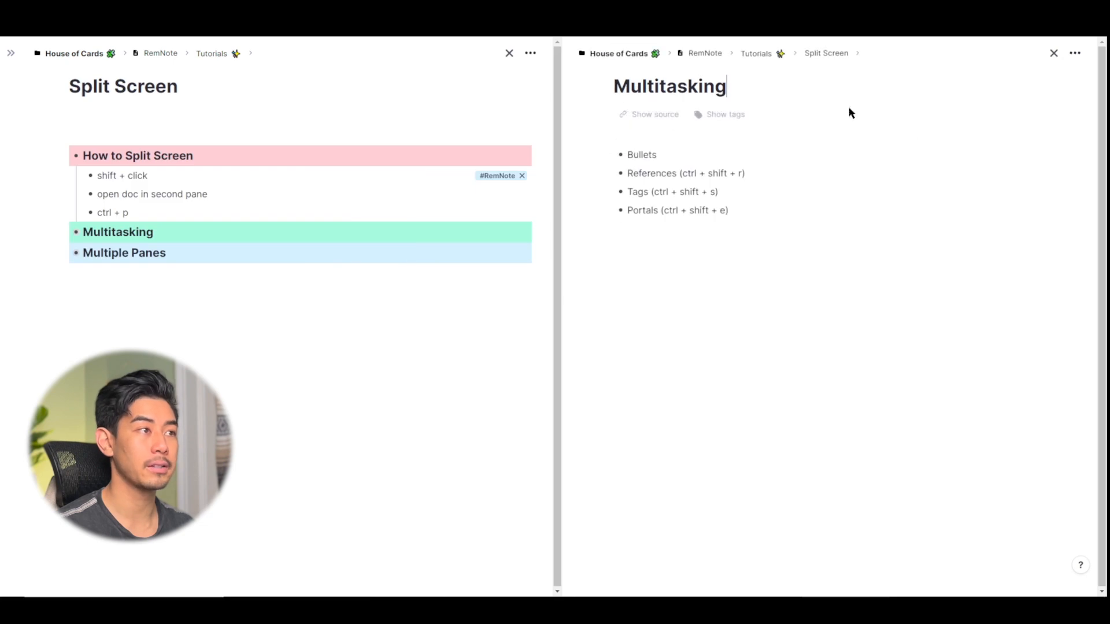
Step: Expand the Multitasking heading in the Split Screen document and put the focus in the Multitasking pane
left_click(203, 234)
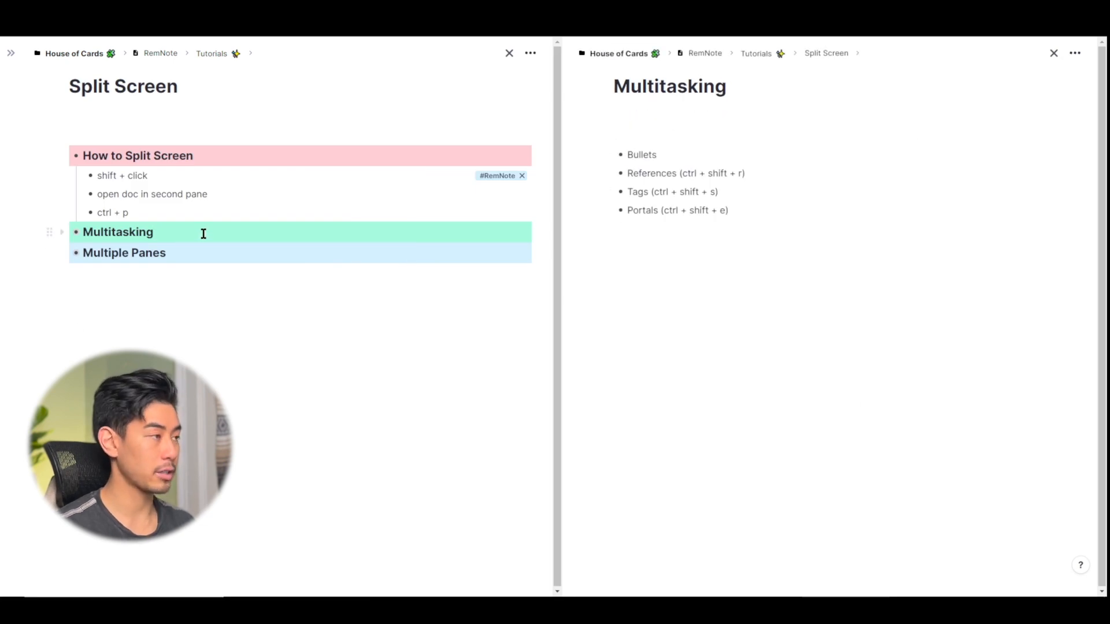
key("ctrl+Down")
left_click(686, 225)
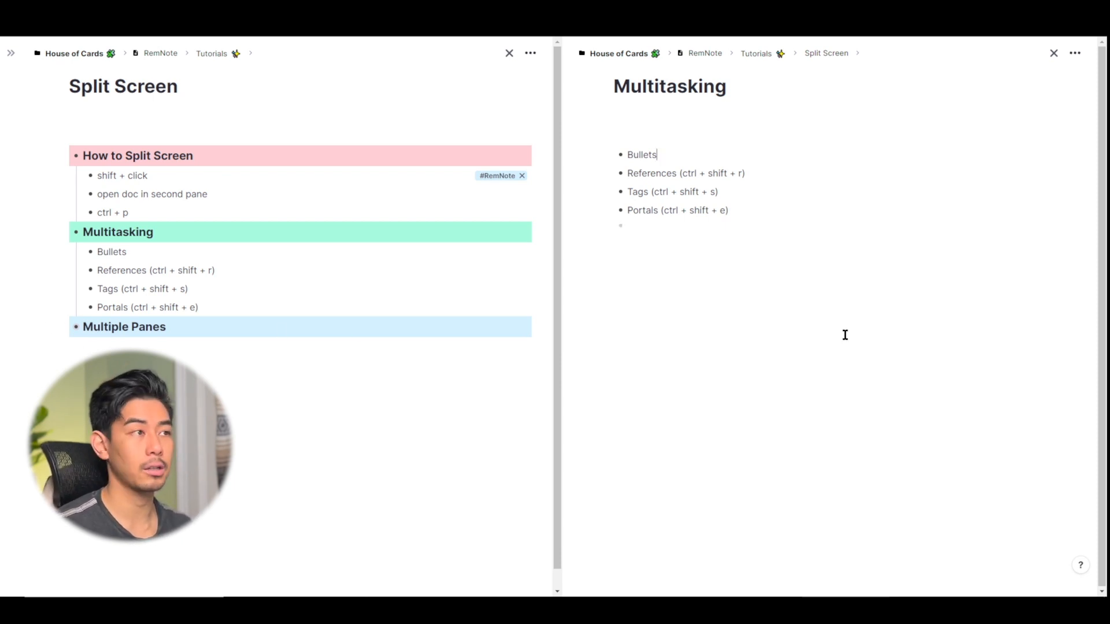
Step: Try to move the "shift + click" bullet from the Split Screen pane into the Multitasking pane
left_click(155, 178)
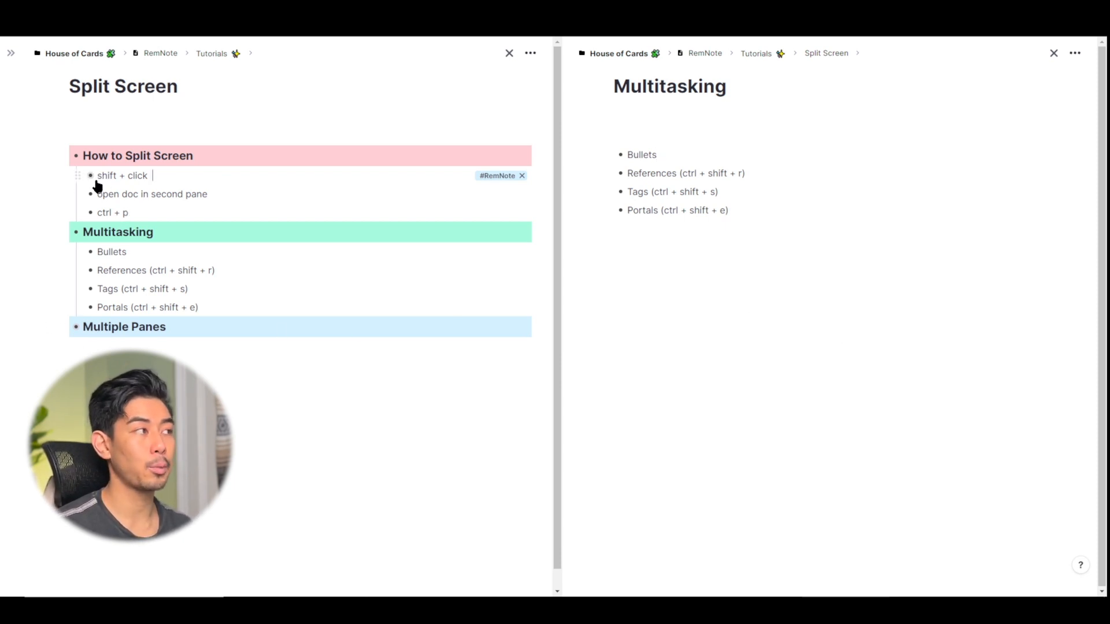
left_click_drag(90, 175, 118, 169)
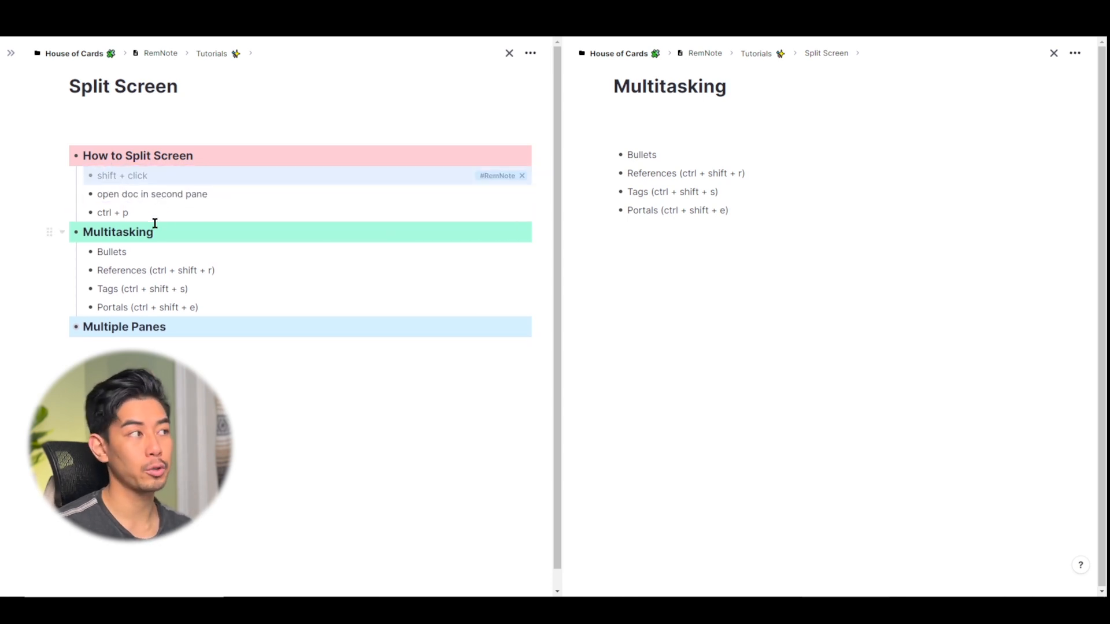
left_click_drag(166, 213, 647, 225)
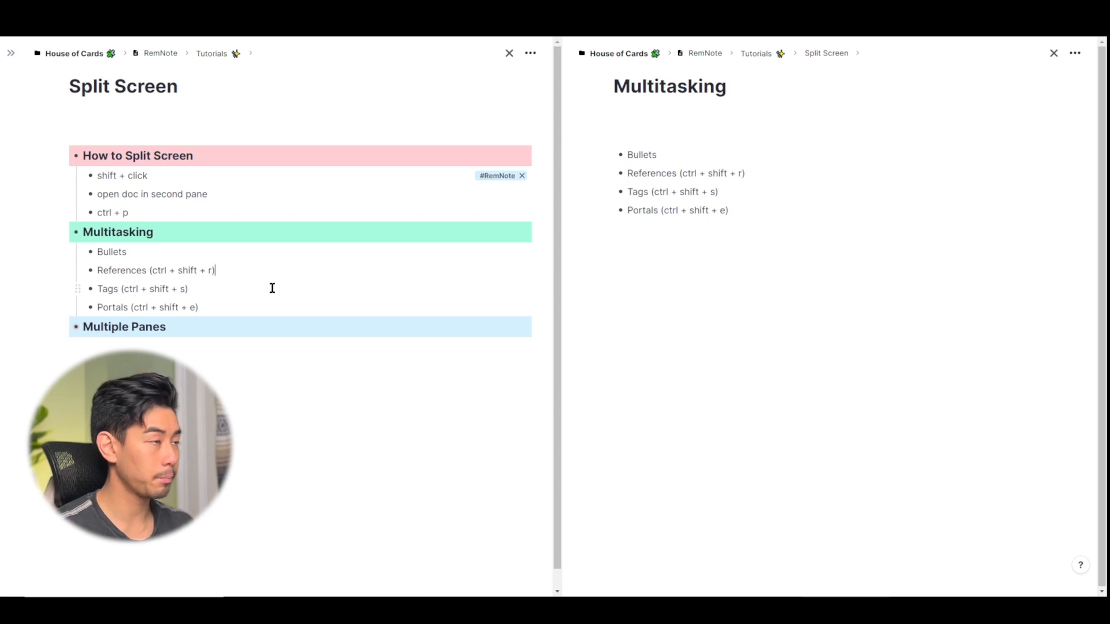
Step: Copy a reference to the "References (ctrl + shift + r)" bullet and insert it after "Bullets" in the Multitasking pane
key("ctrl+shift+r")
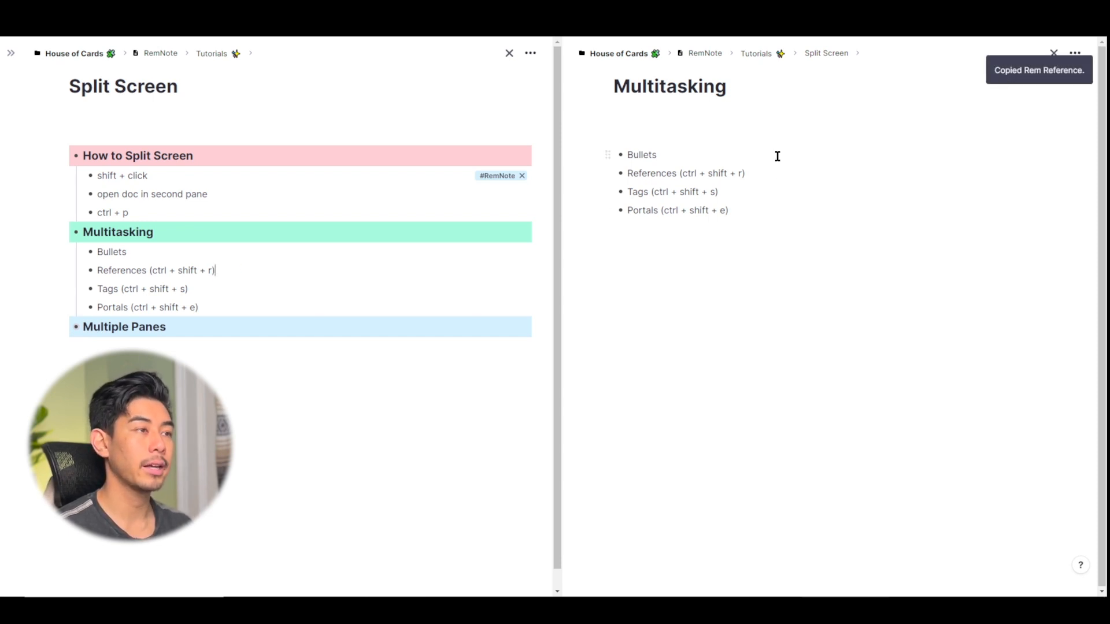
left_click(758, 149)
key("ctrl+v")
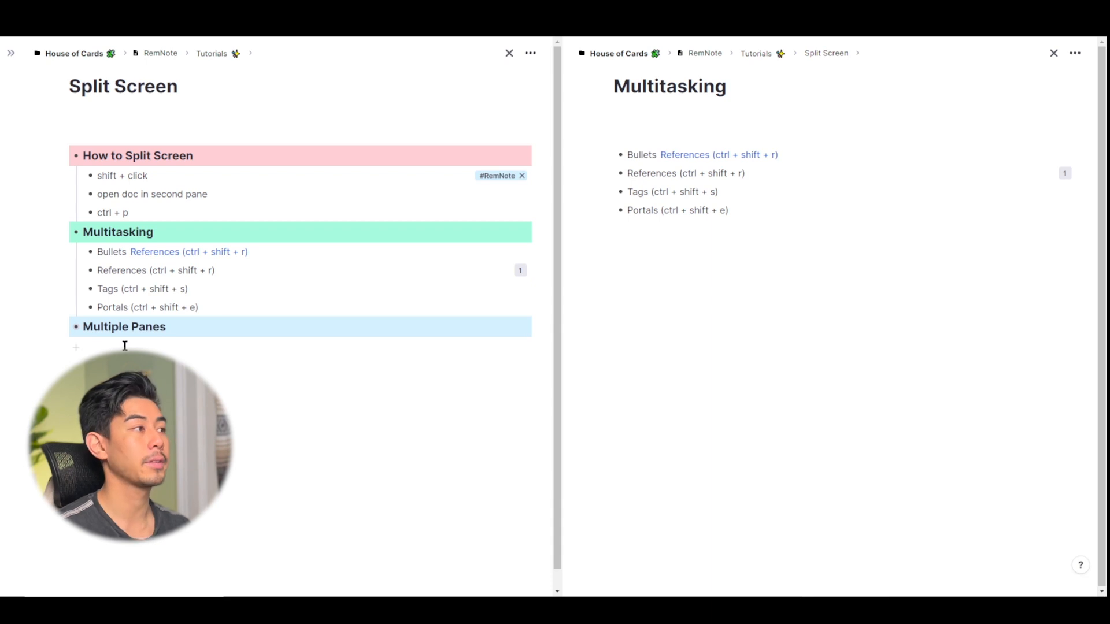
Step: Copy the "Tags (ctrl + shift + s)" bullet as a tag and apply it to the "Bullets" line in the Multitasking pane
left_click(216, 293)
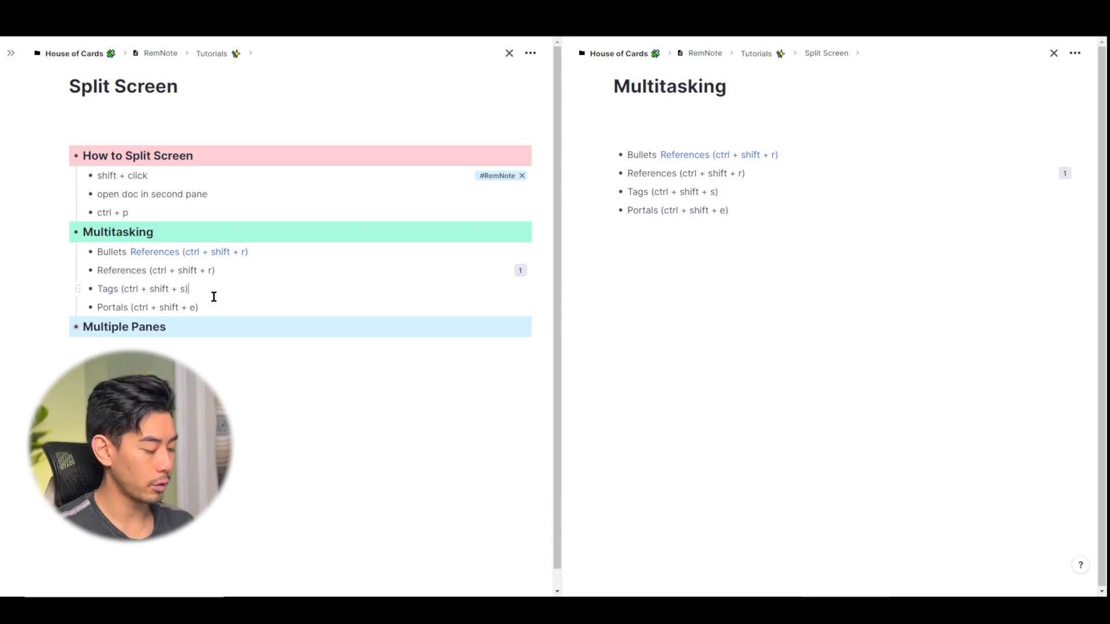
key("ctrl+shift+s")
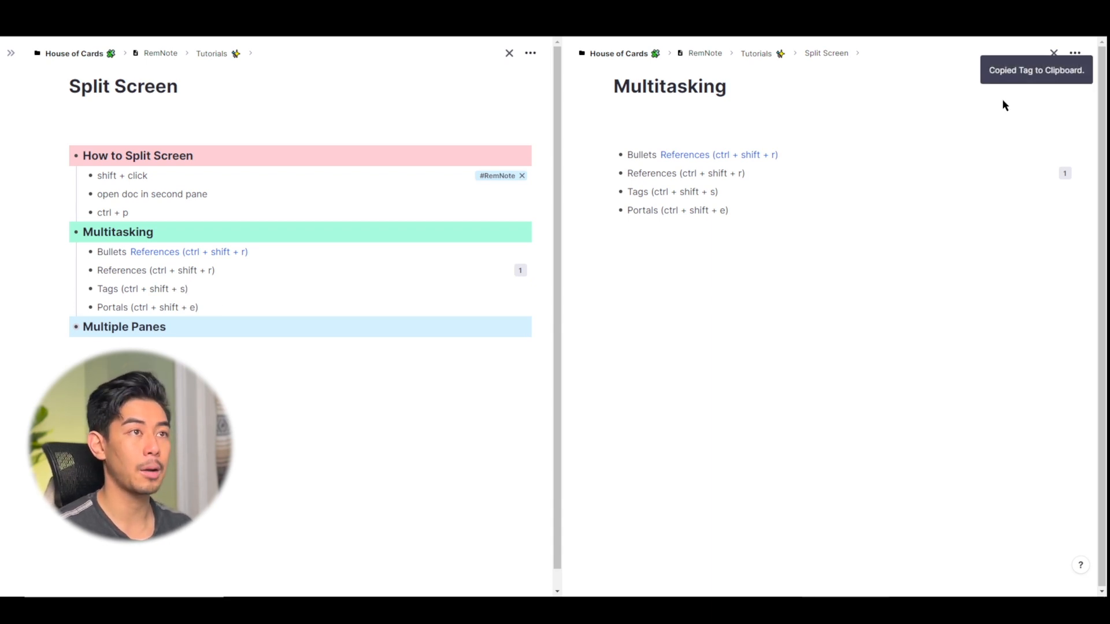
left_click(816, 158)
key("ctrl+v")
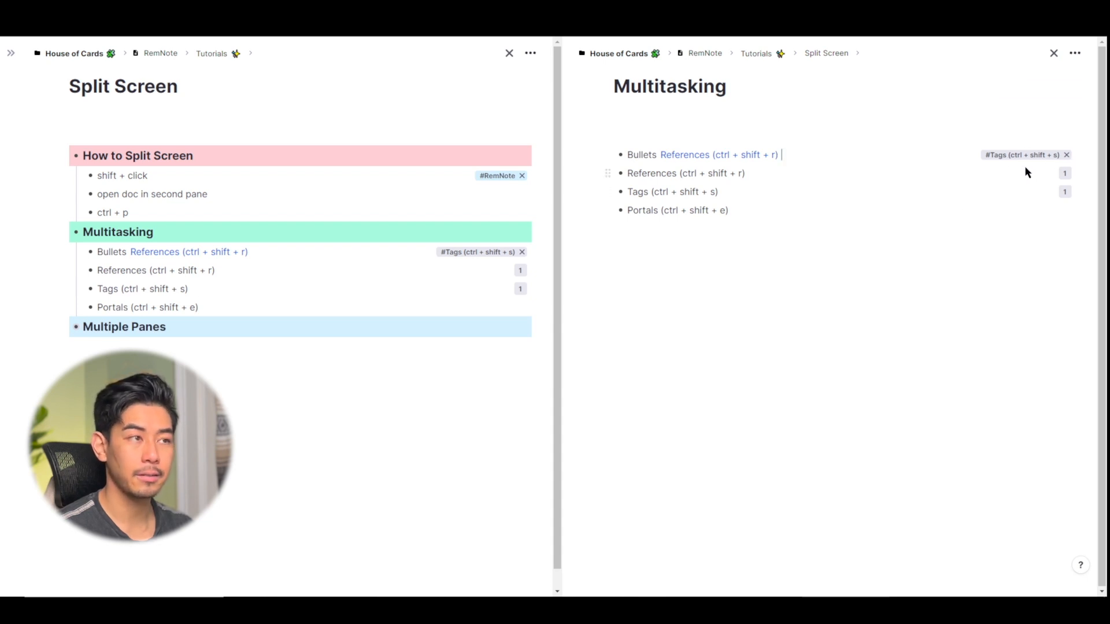
Step: Copy a portal to the "Portals (ctrl + shift + e)" bullet and insert it on a new line below "Bullets" in the Multitasking pane
left_click(215, 311)
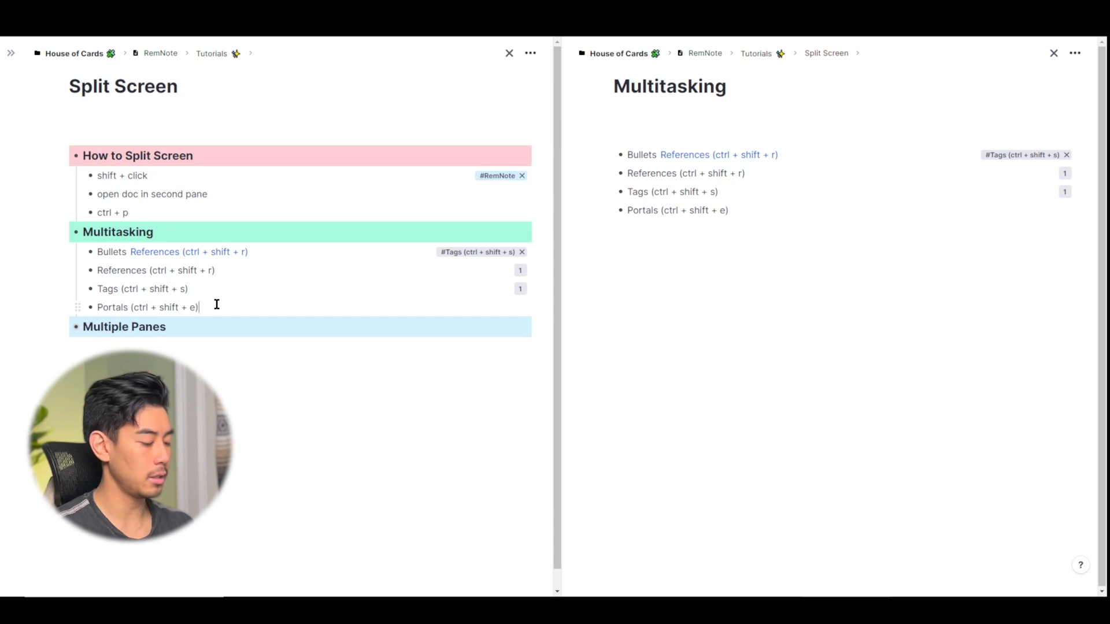
key("ctrl+shift+e")
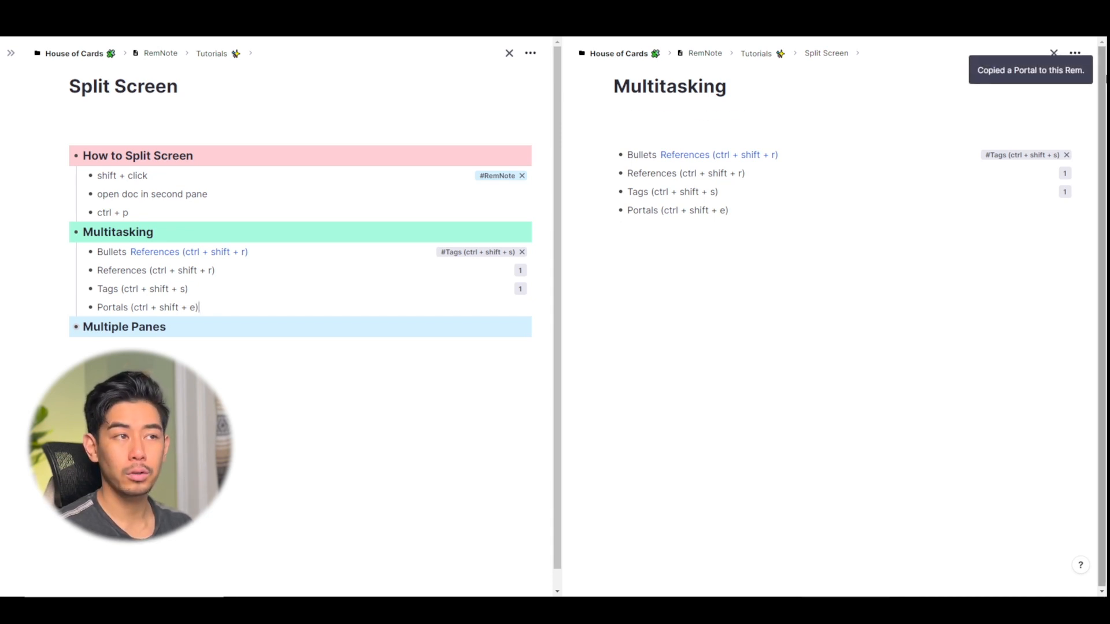
left_click(828, 156)
key("Return")
key("ctrl+v")
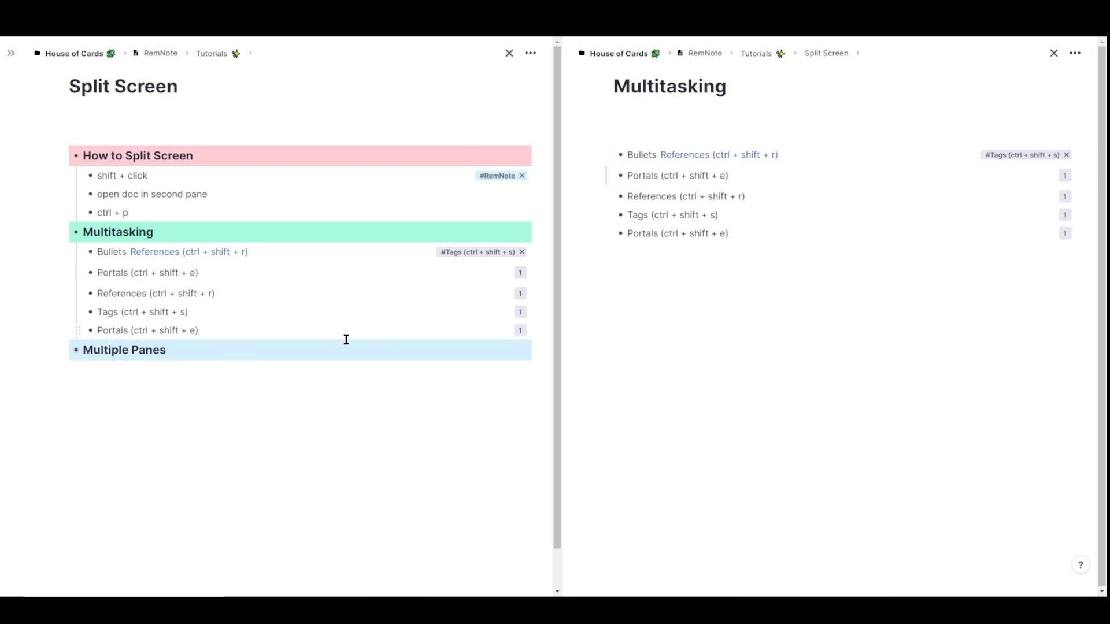
Step: Add a bullet reading "ctrl + shift + []" at the end of the Multitasking list, separated by an empty line
left_click(907, 257)
left_click(760, 270)
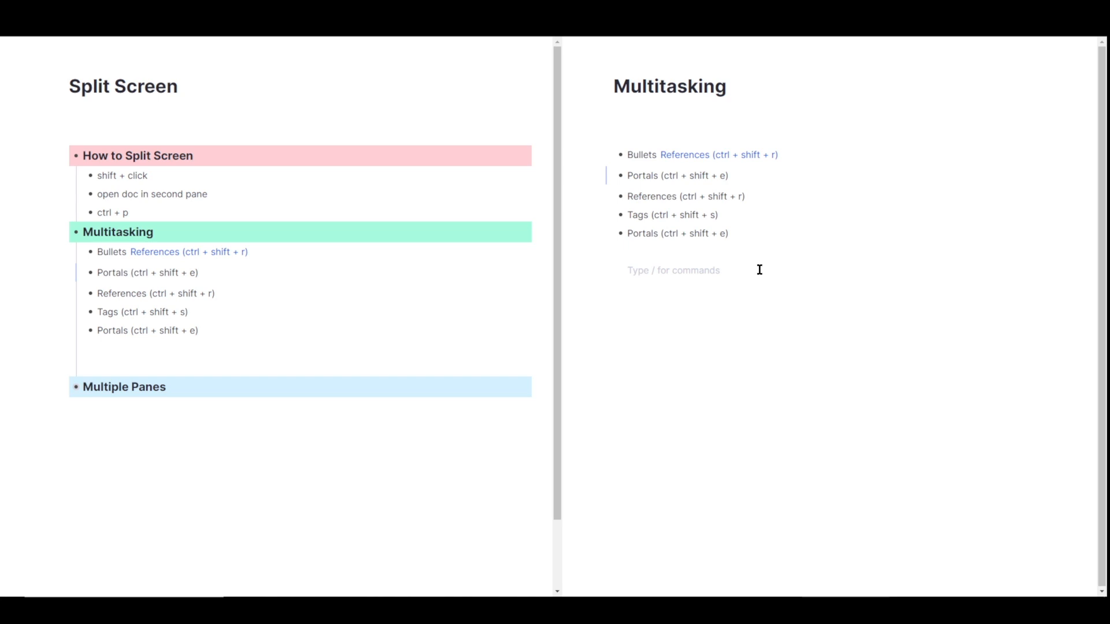
type("ctrl + shift + [][")
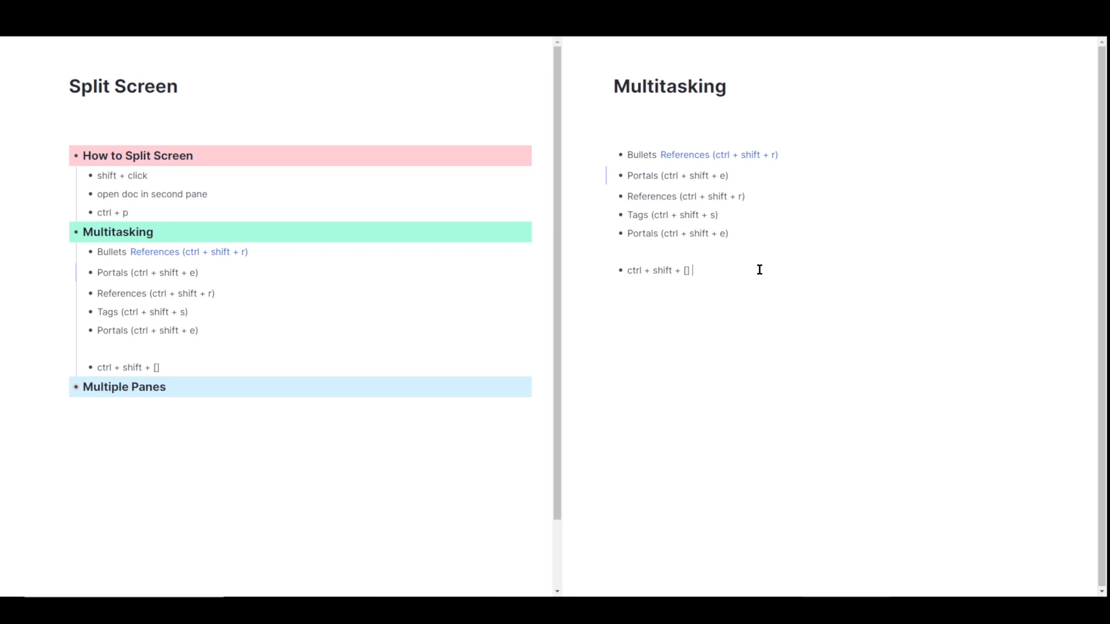
Step: Narrow and widen the Split Screen pane against the Multitasking pane, returning both to equal width
key("ctrl+shift+[")
key("ctrl+shift+[")
key("ctrl+shift+[")
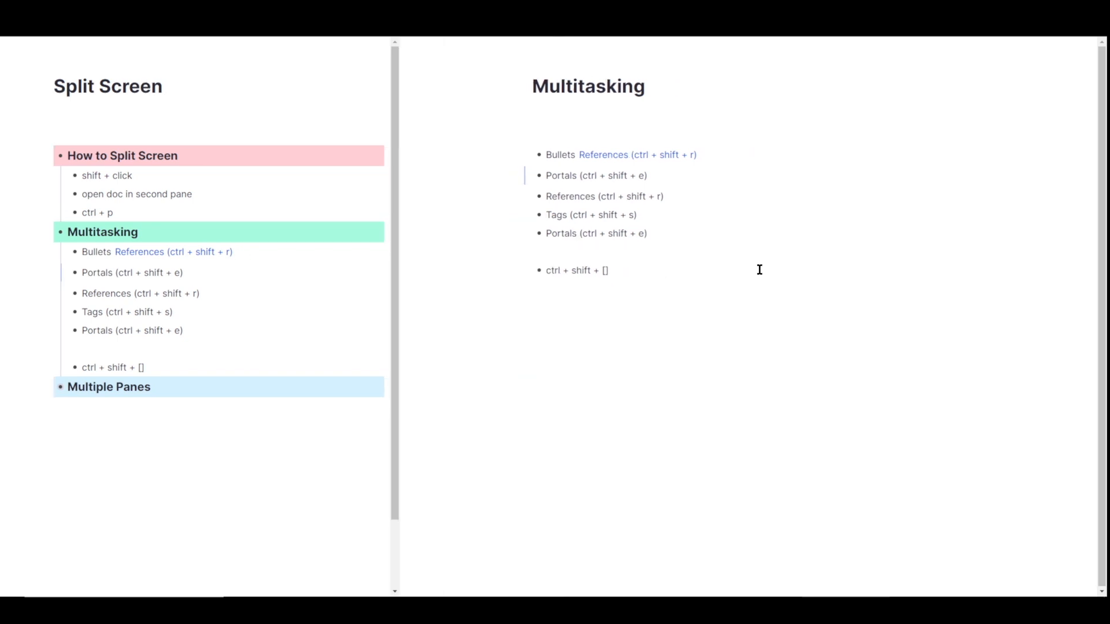
key("ctrl+shift+]")
key("ctrl+shift+]")
key("ctrl+shift+]")
key("ctrl+shift+]")
key("ctrl+shift+]")
key("ctrl+shift+]")
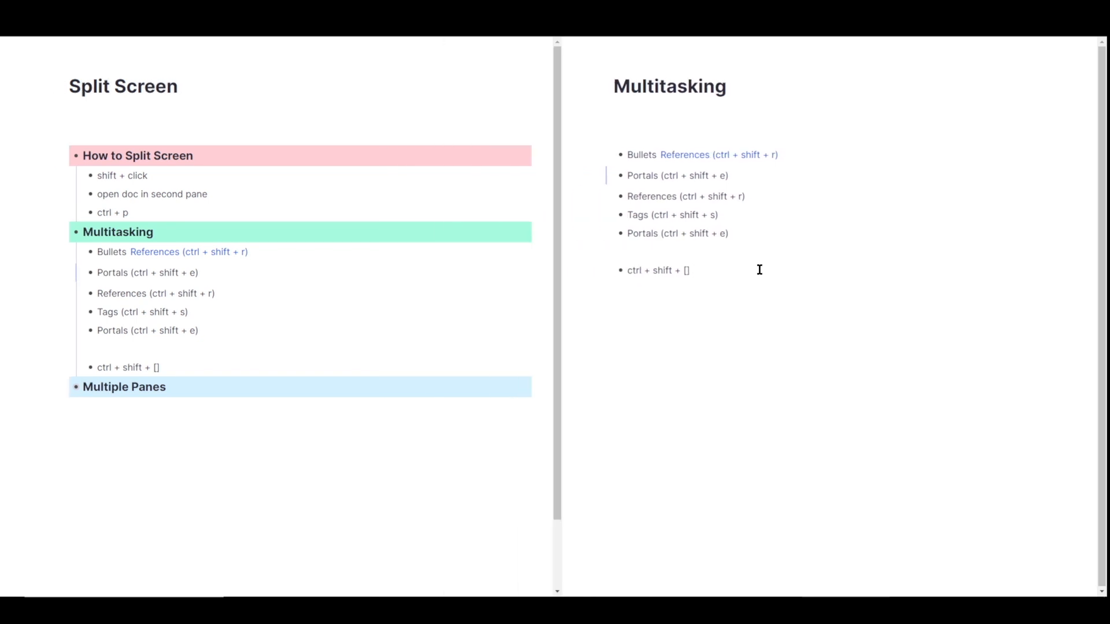
key("ctrl+shift+[")
key("ctrl+shift+[")
key("ctrl+shift+[")
key("ctrl+shift+[")
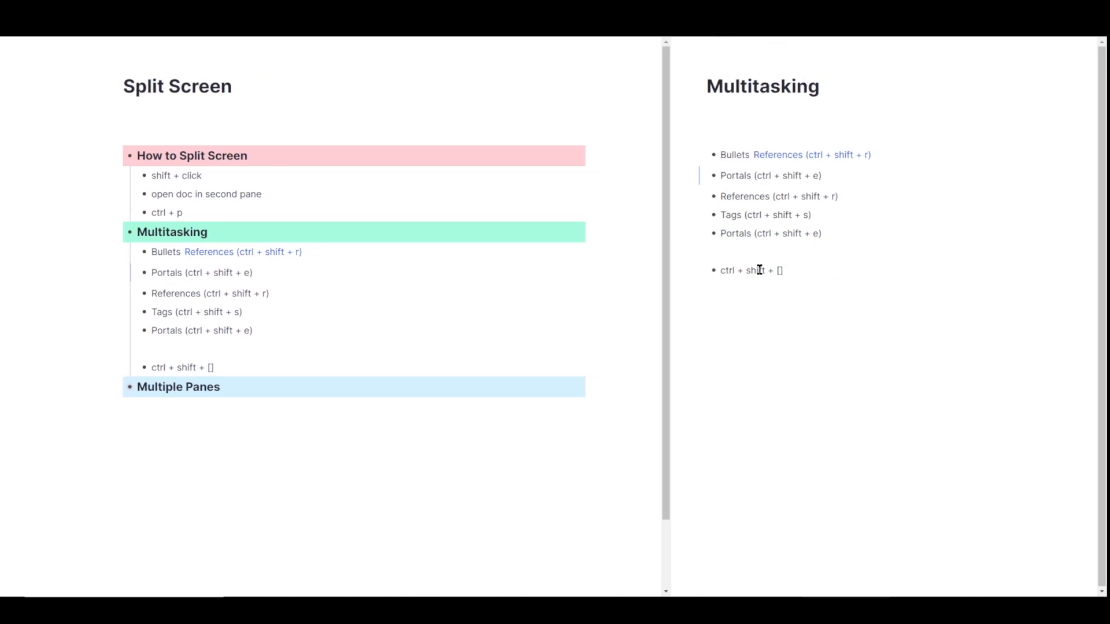
key("ctrl+shift+]")
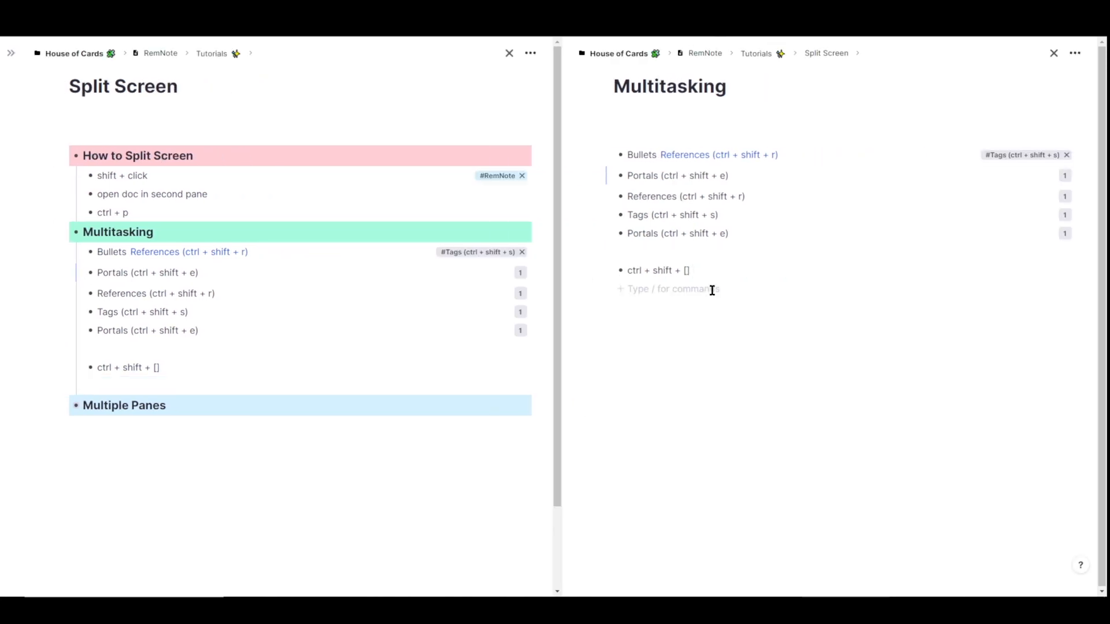
Step: Add a bullet reading "click and drag the divider" below "ctrl + shift + []" in the Multitasking pane
type("click t")
key("BackSpace")
type("and")
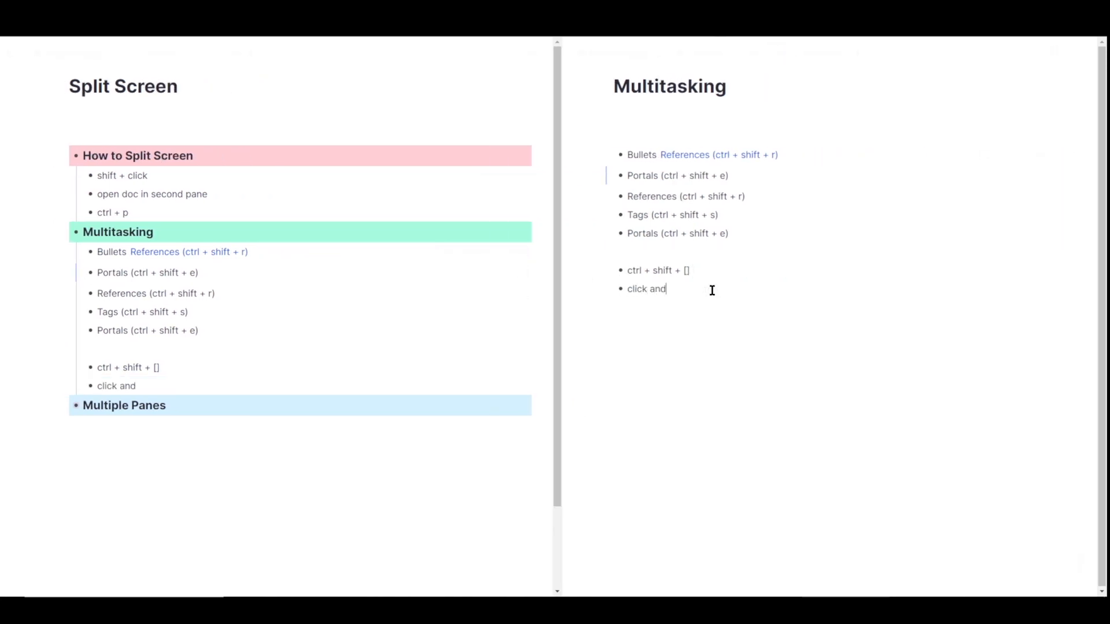
type(" drag the divider")
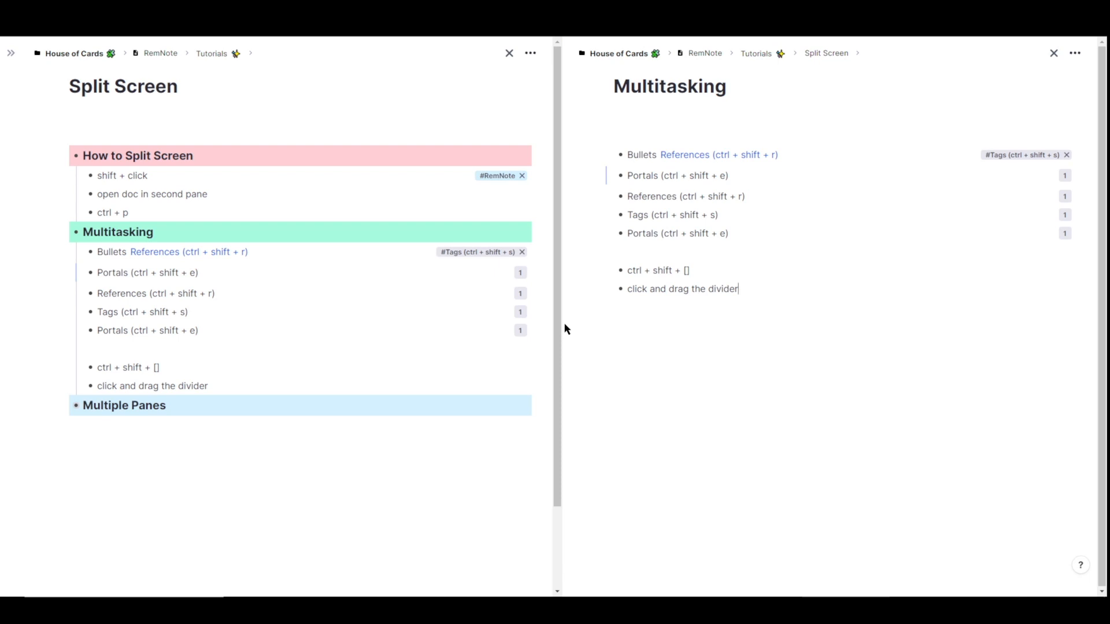
Step: Narrow the Split Screen pane against the Multitasking pane by moving the divider between them
left_click_drag(563, 328, 481, 312)
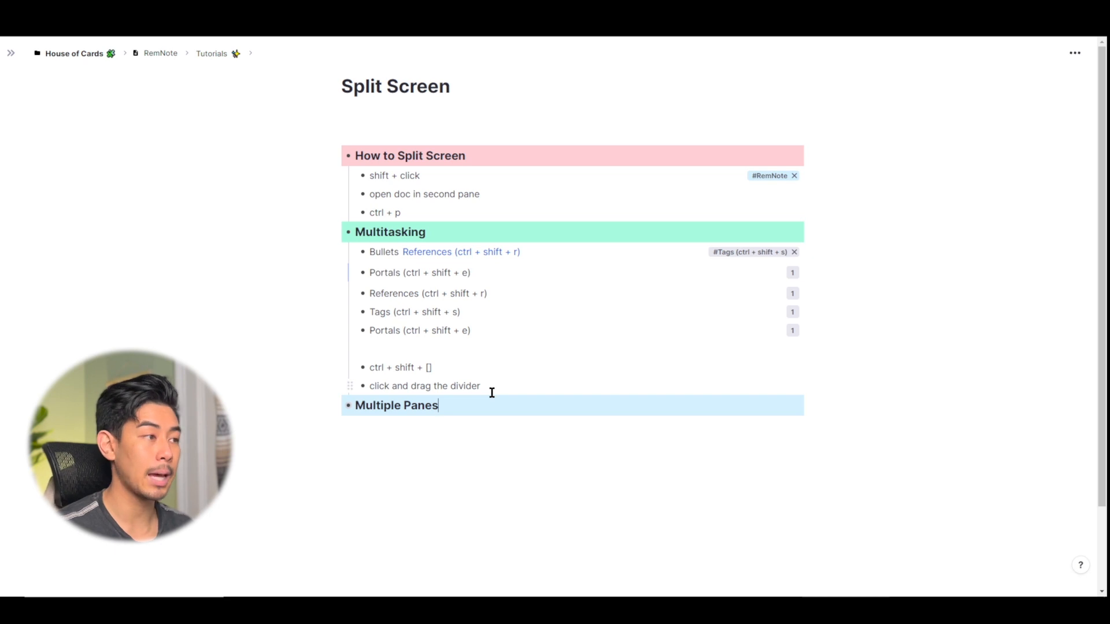
Step: Expand the Multiple Panes heading in the Split Screen document and enable Windowed Panes in the Labs settings
key("ctrl+Down")
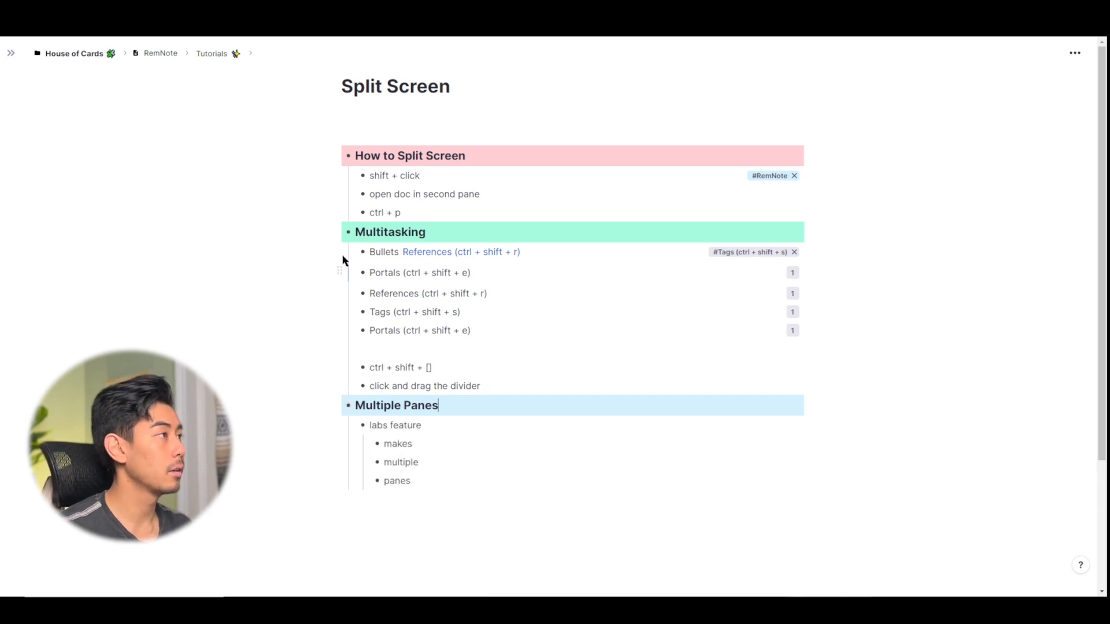
mouse_move(11, 58)
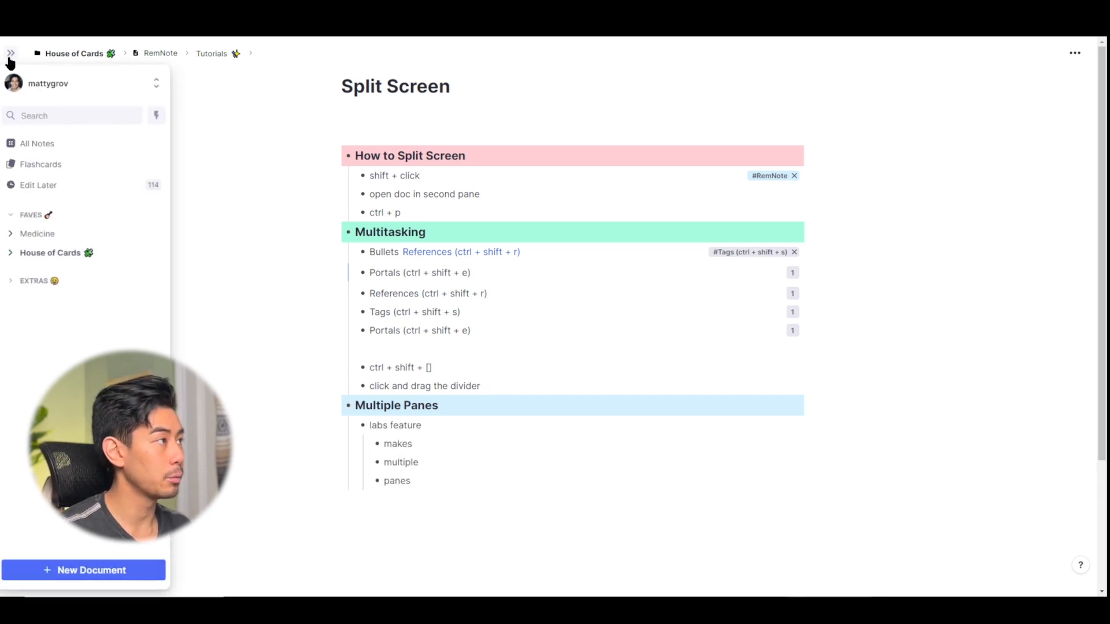
left_click(29, 87)
left_click(57, 310)
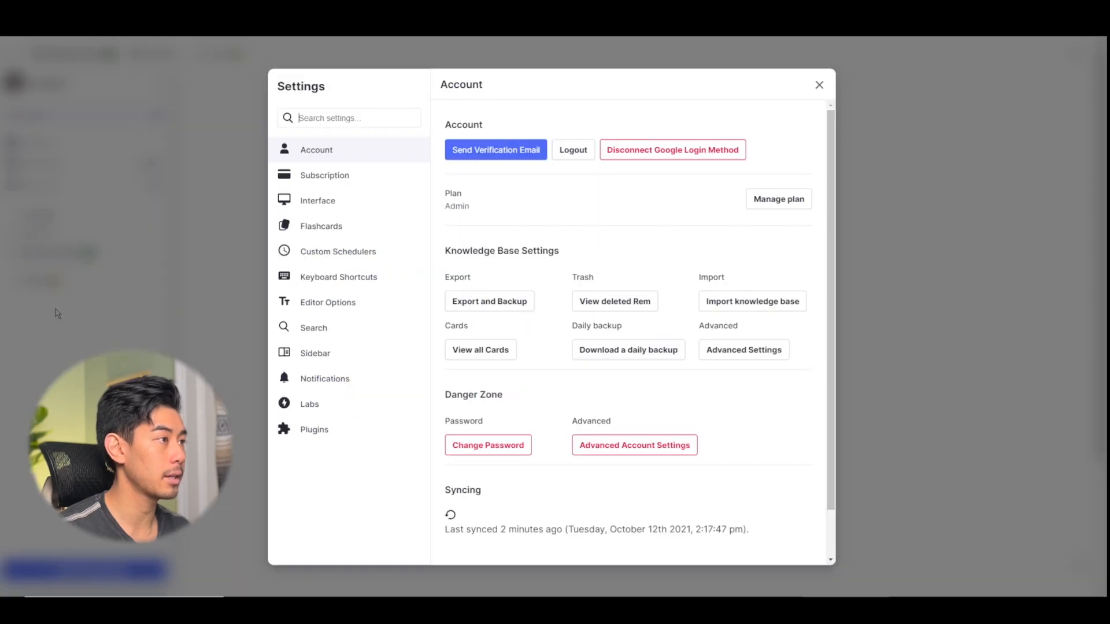
left_click(334, 414)
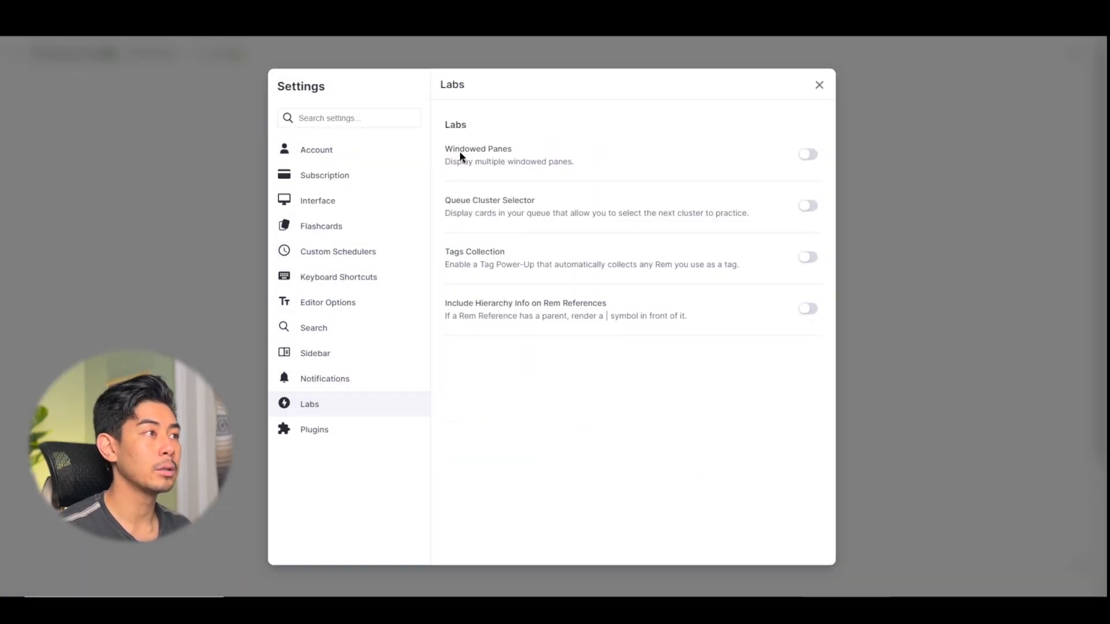
left_click(806, 155)
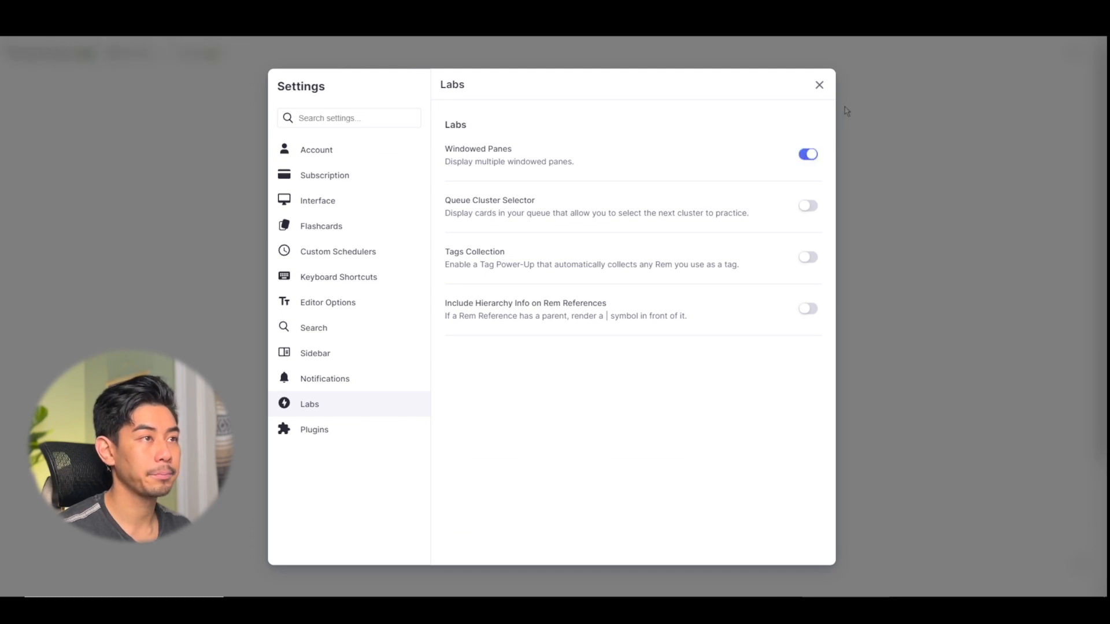
left_click(819, 86)
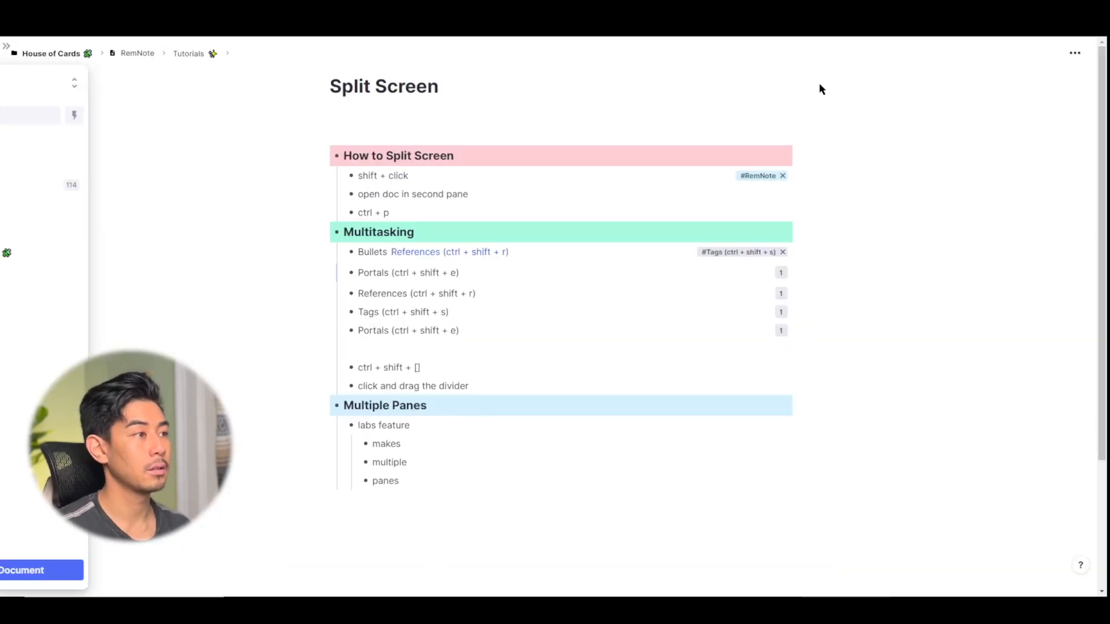
Step: Open Multiple Panes and its nested bullets "makes", "multiple" and "panes" each in a separate additional pane
left_click(347, 406, "shift")
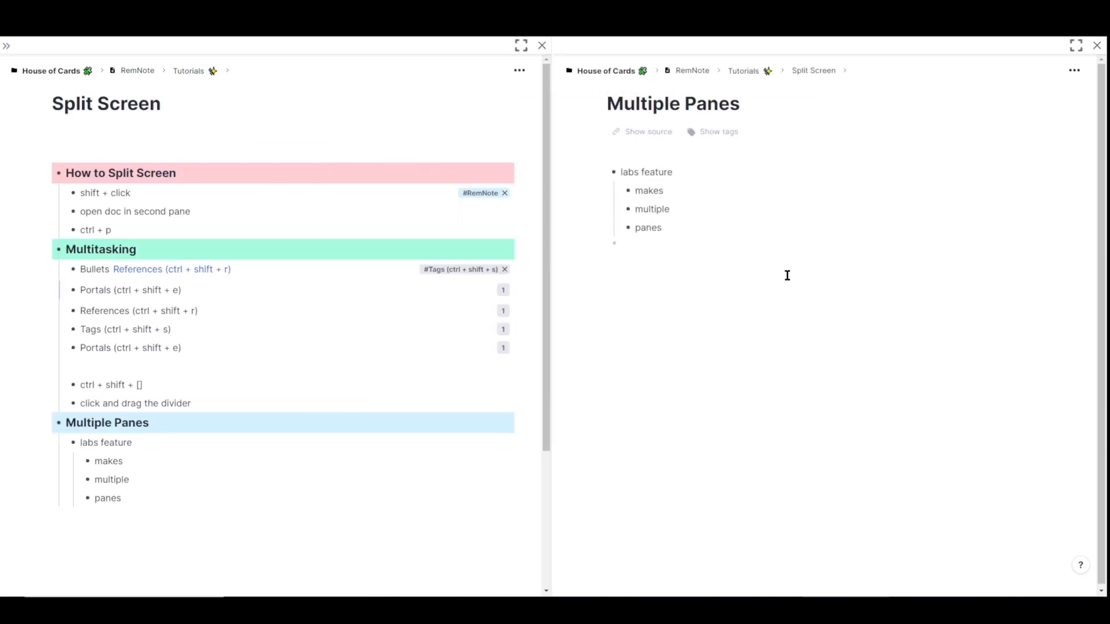
left_click(630, 192, "shift")
left_click(629, 209, "shift")
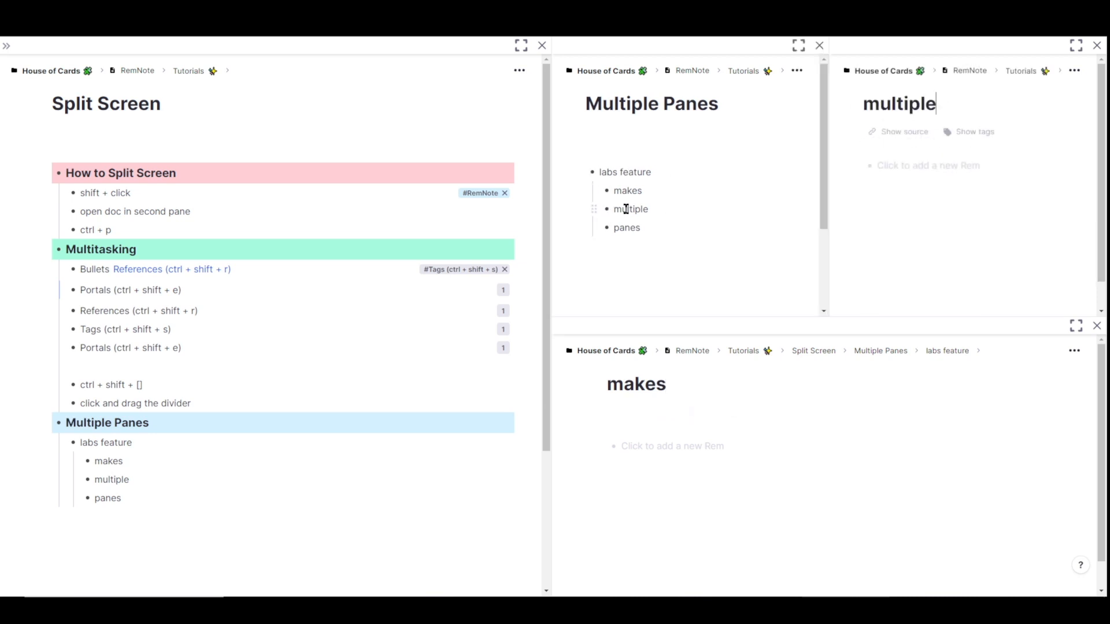
left_click(608, 229, "shift")
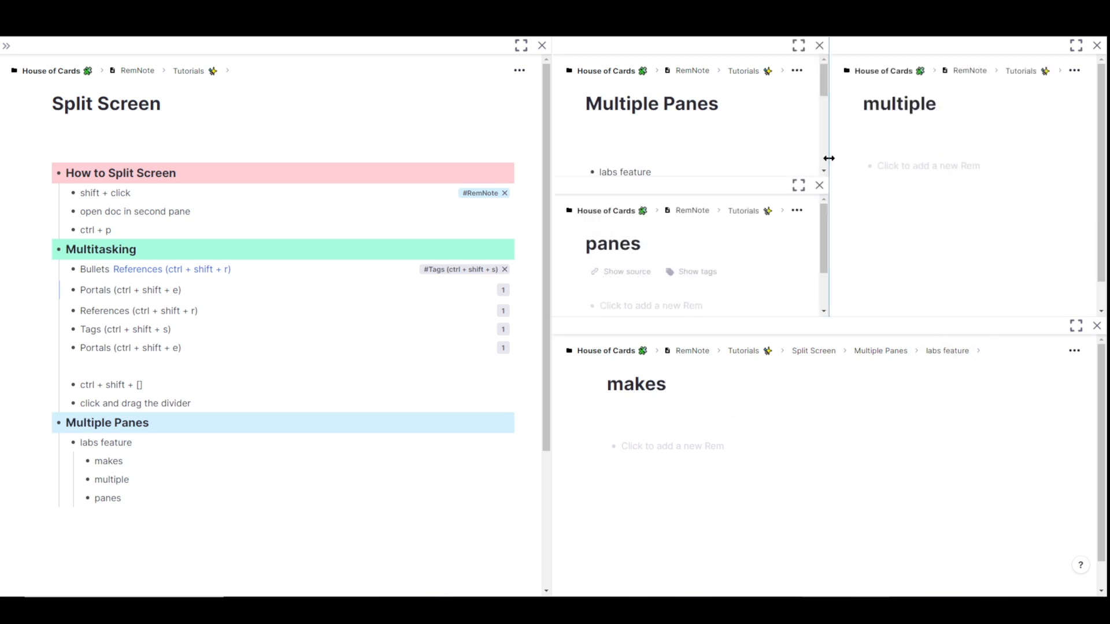
Step: Resize the windowed panes by narrowing the "multiple" and Split Screen panes and reducing the height of the "makes" pane
left_click_drag(833, 162, 906, 163)
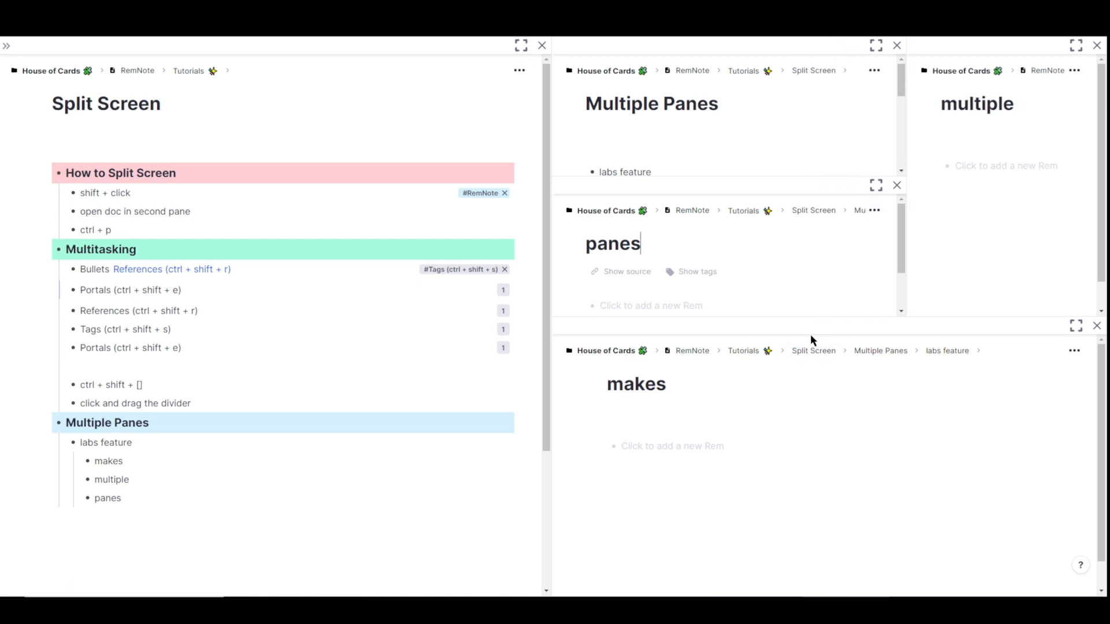
left_click_drag(810, 315, 816, 470)
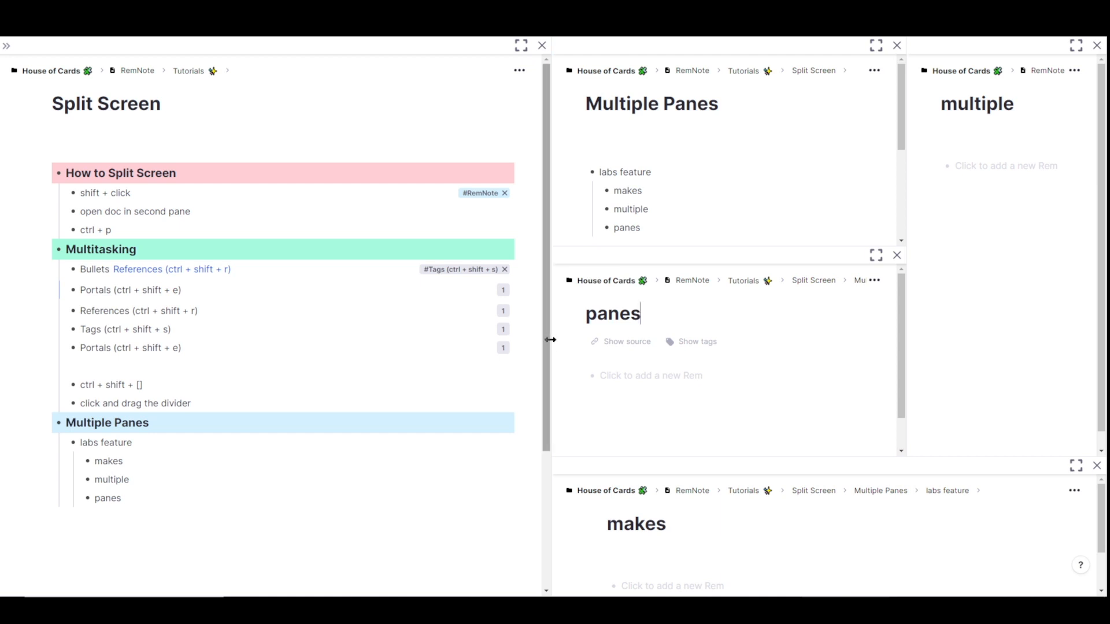
left_click_drag(550, 342, 445, 346)
left_click(550, 305)
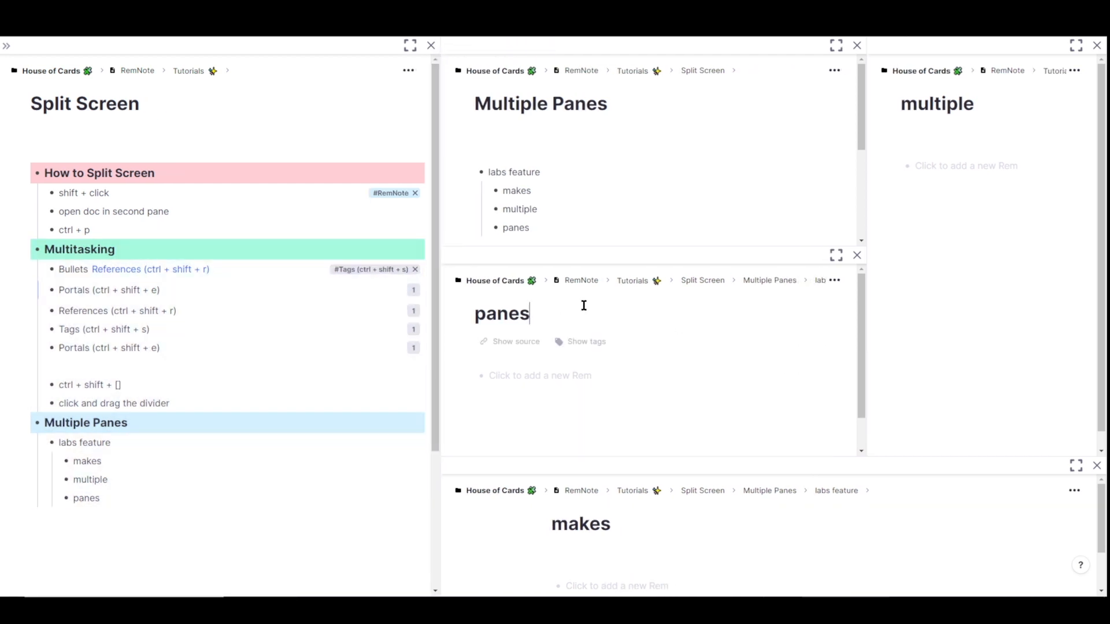